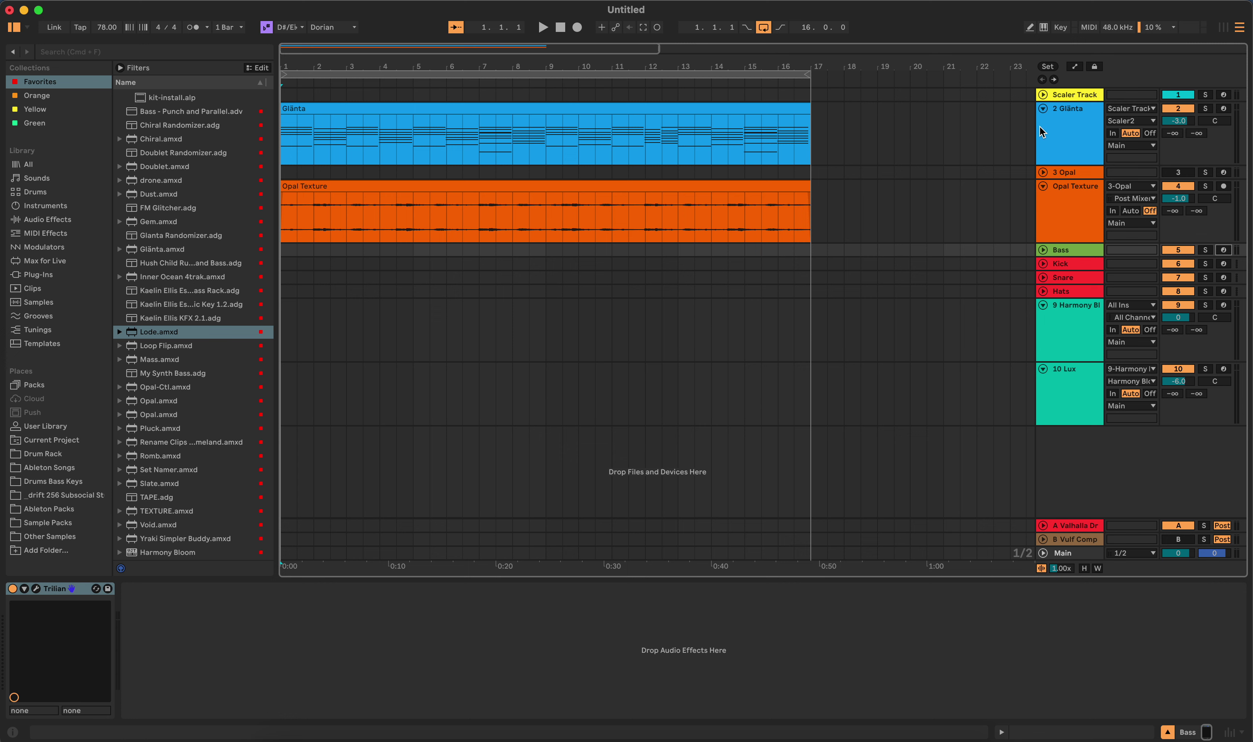
Bypass ValhallaSupermassive on the Glänta track, and arm and solo that track.
{"action": "left_click", "coordinate": [844, 133]}
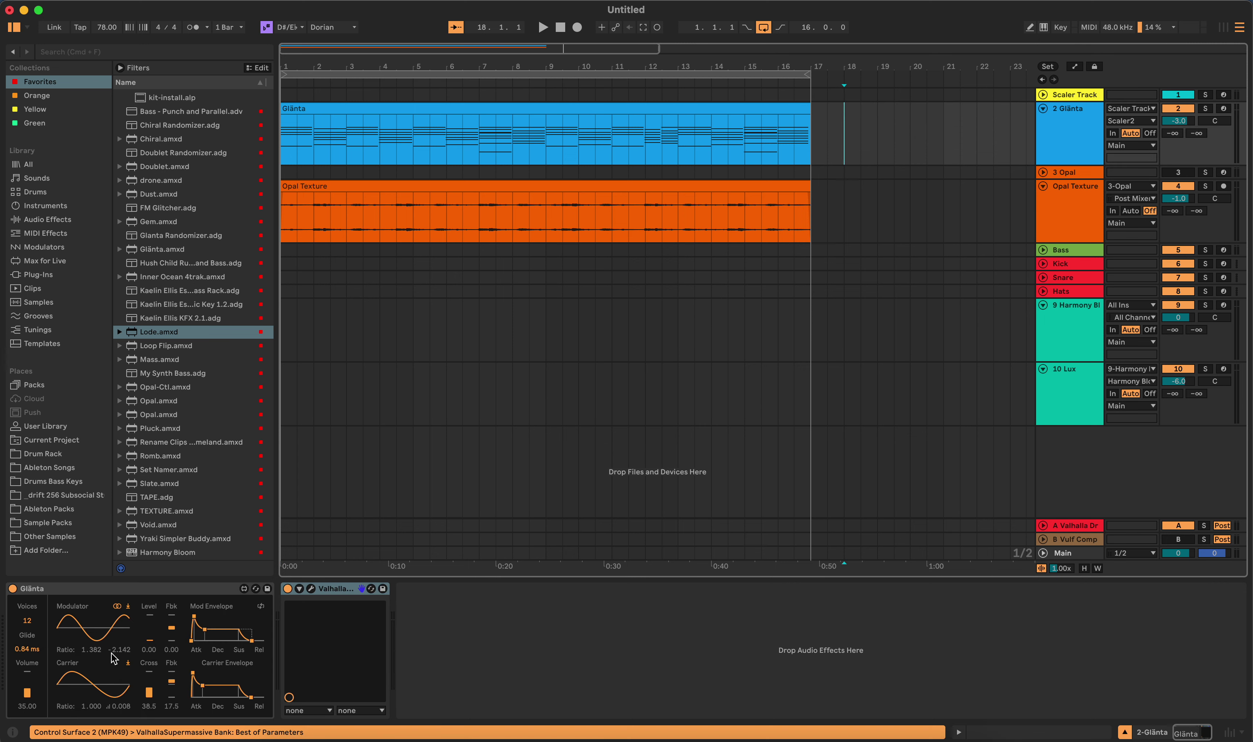
{"action": "left_click", "coordinate": [288, 590]}
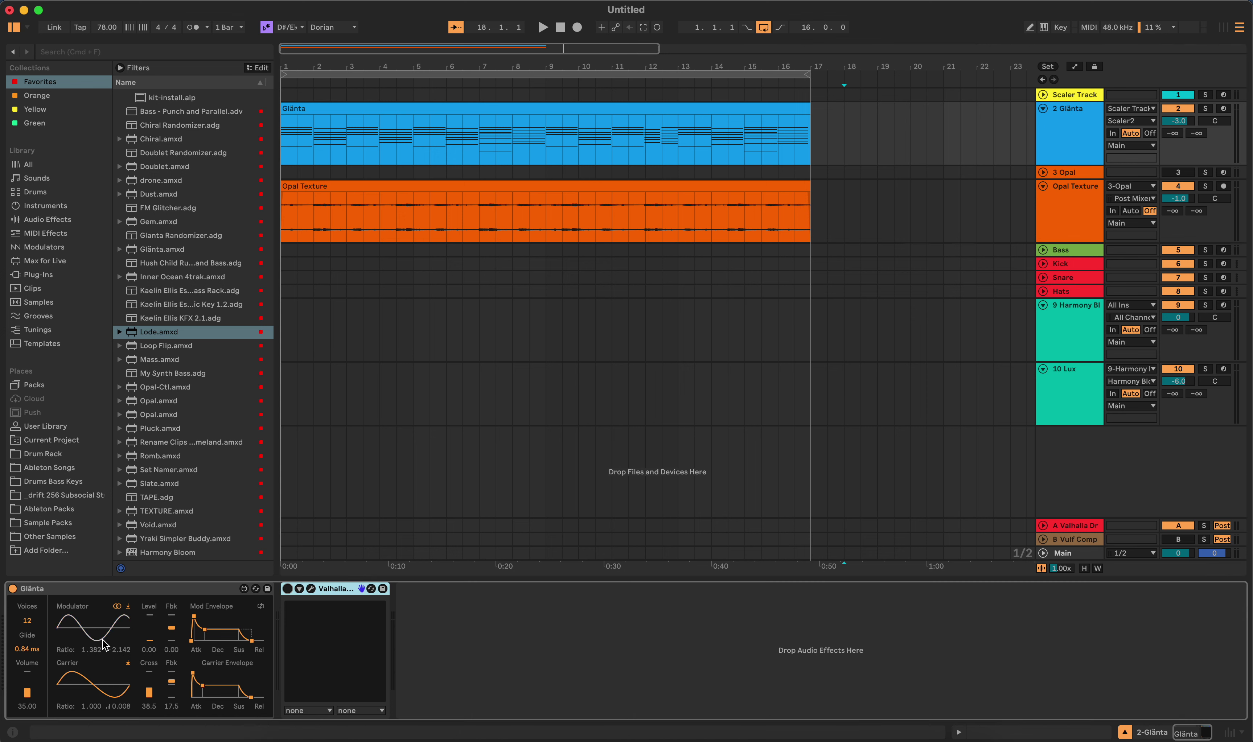
{"action": "left_click", "coordinate": [205, 630]}
{"action": "left_click", "coordinate": [1224, 109]}
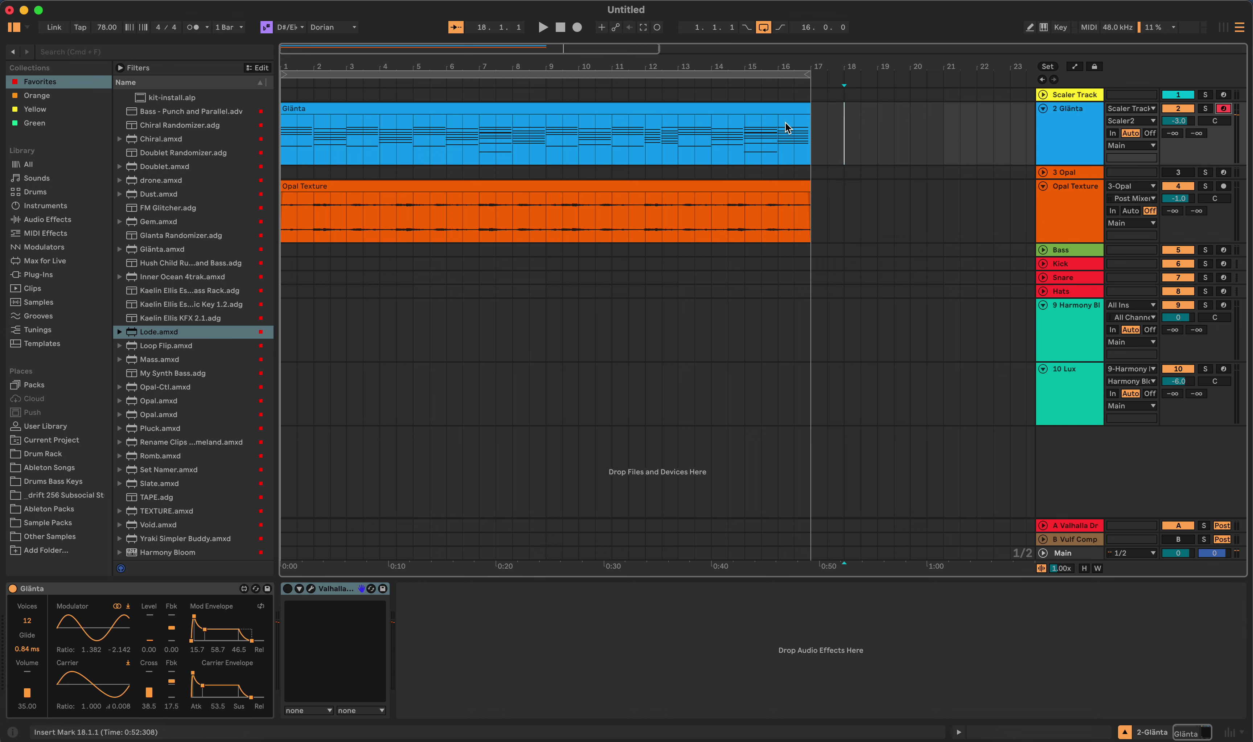
{"action": "left_click", "coordinate": [1205, 108]}
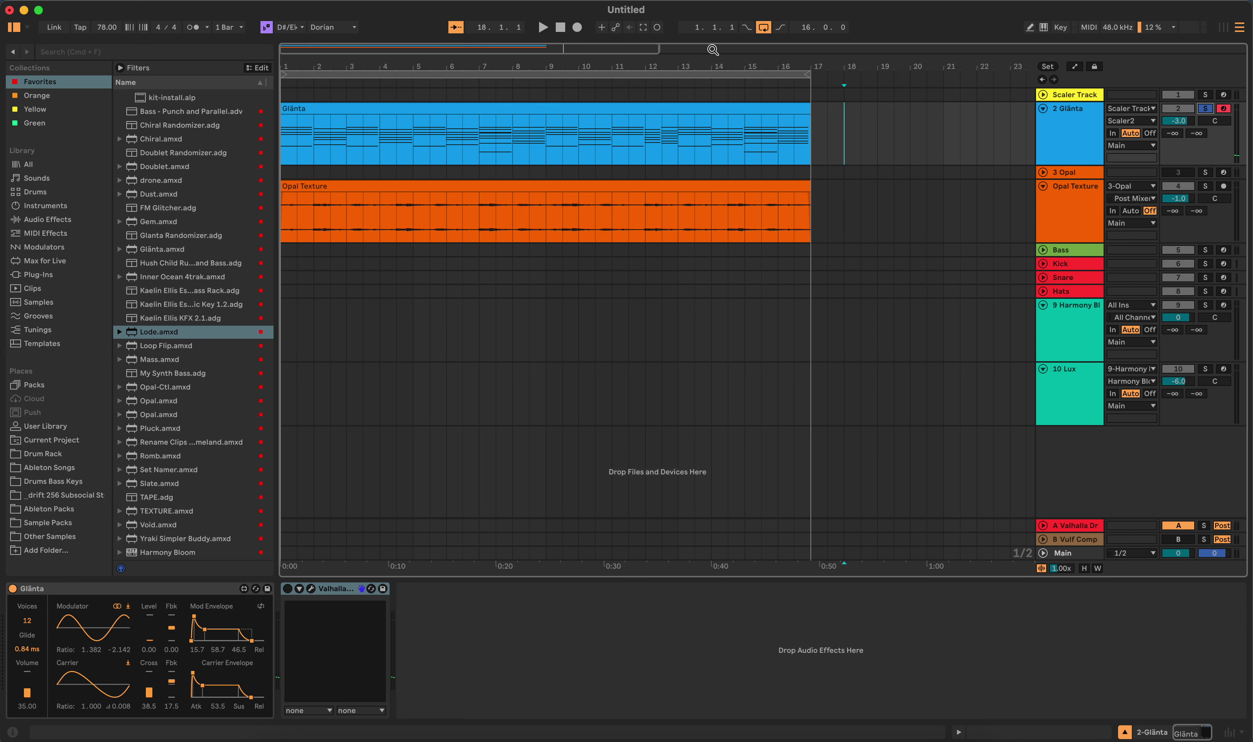
Play the soloed Glänta track from the start of the arrangement without its reverb, and stop playback.
{"action": "left_click", "coordinate": [543, 27]}
{"action": "double_click", "coordinate": [560, 28]}
{"action": "left_click", "coordinate": [543, 27]}
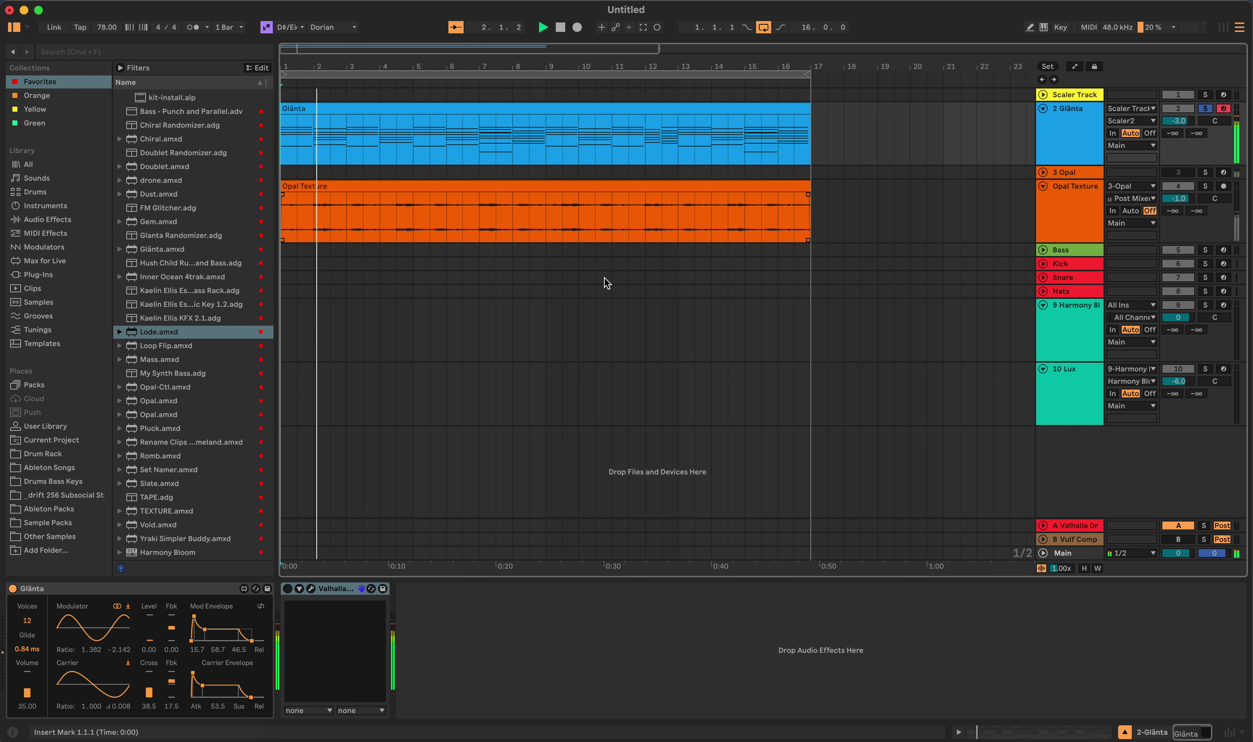
{"action": "left_click", "coordinate": [558, 28]}
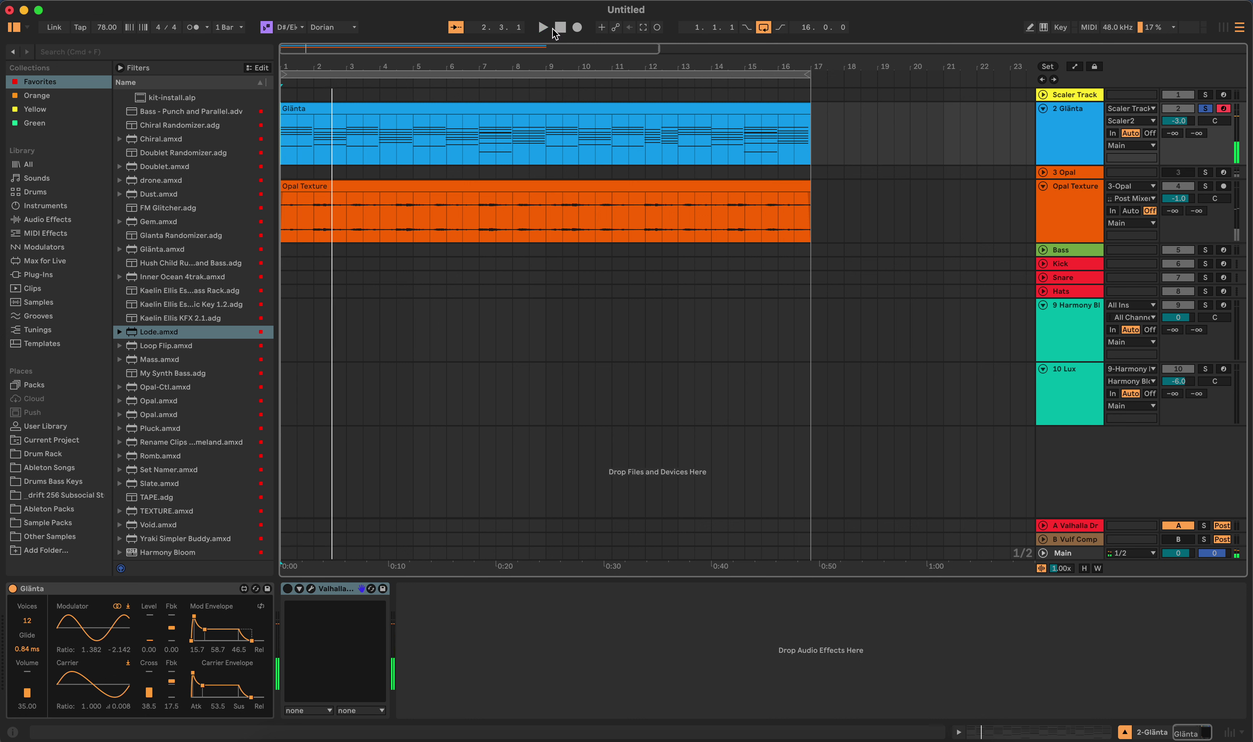
View the ValhallaSupermassive settings, close its window and turn the effect back on.
{"action": "left_click", "coordinate": [310, 589]}
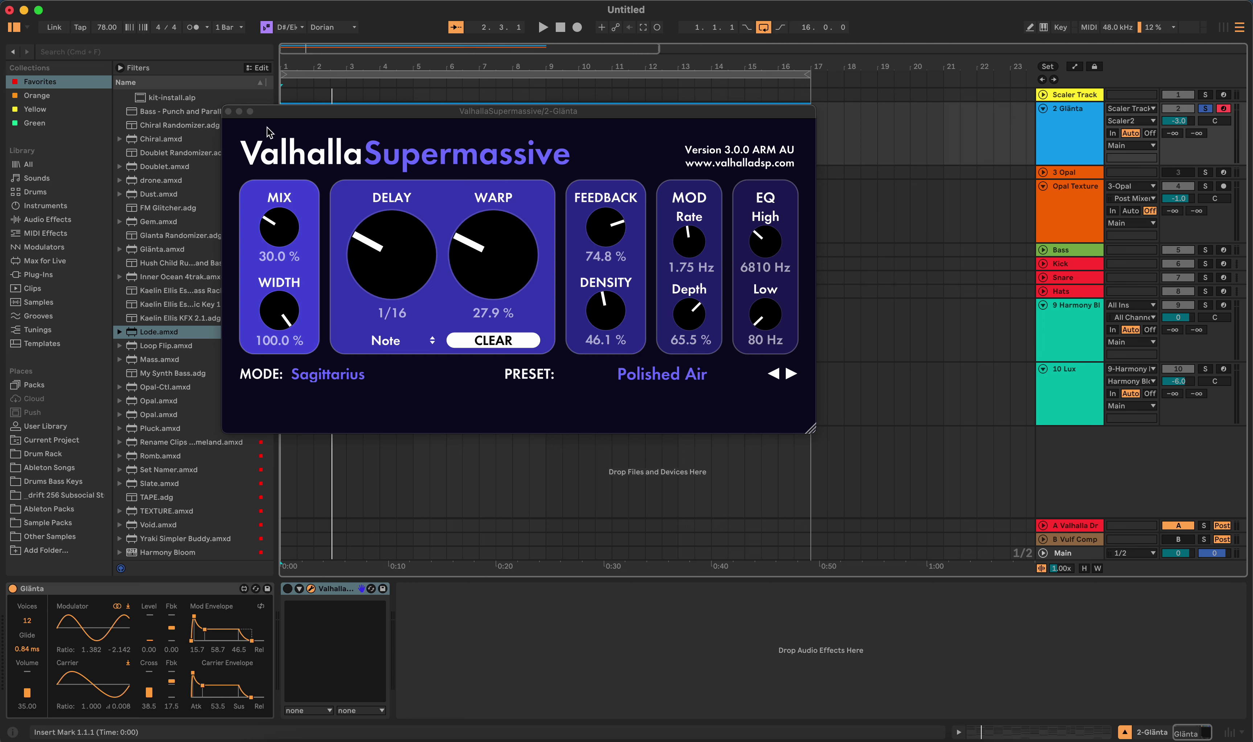
{"action": "left_click", "coordinate": [227, 112]}
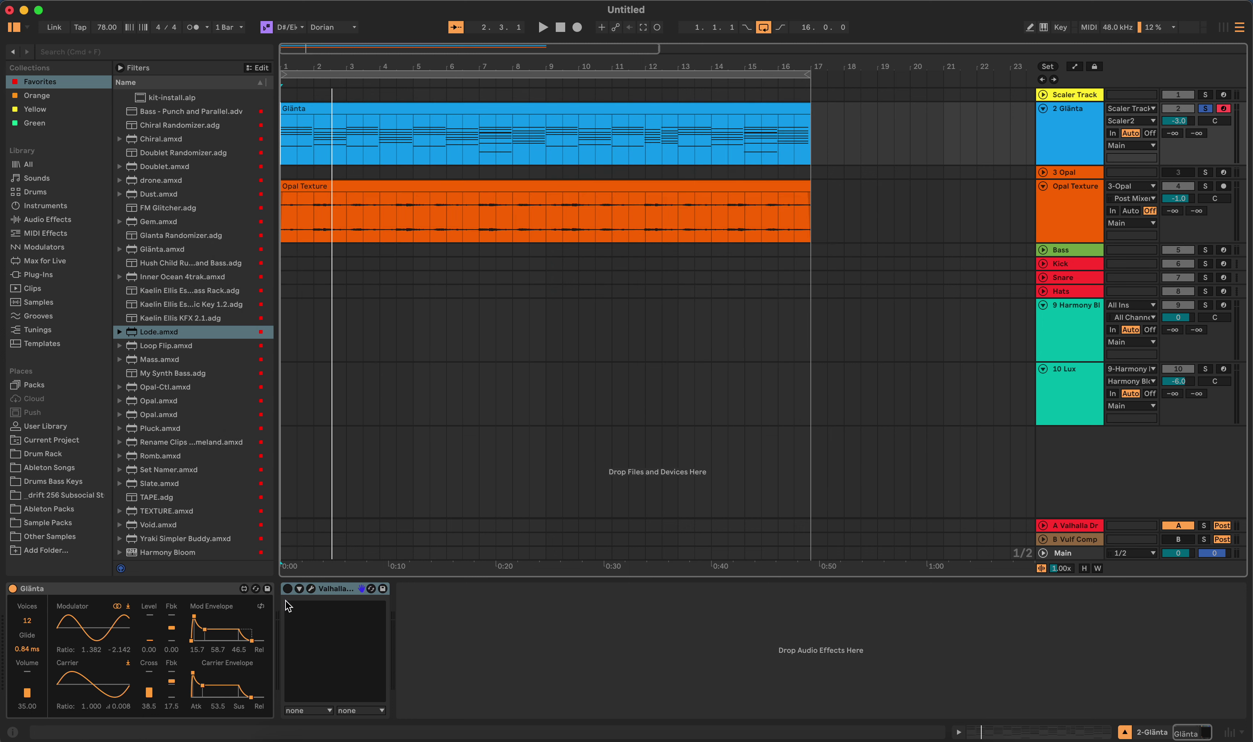
{"action": "left_click", "coordinate": [287, 588]}
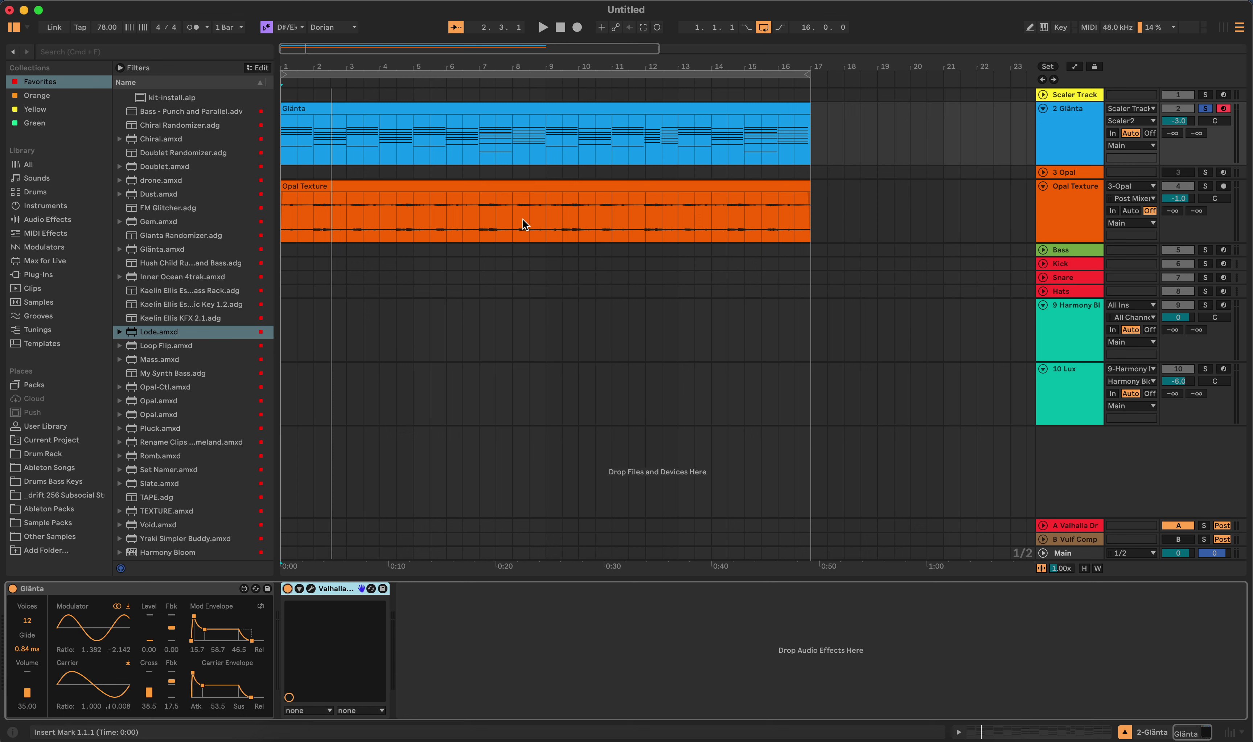
Play the Glänta track from the start with the reverb on, disarm it and stop playback.
{"action": "left_click", "coordinate": [561, 27]}
{"action": "left_click", "coordinate": [542, 28]}
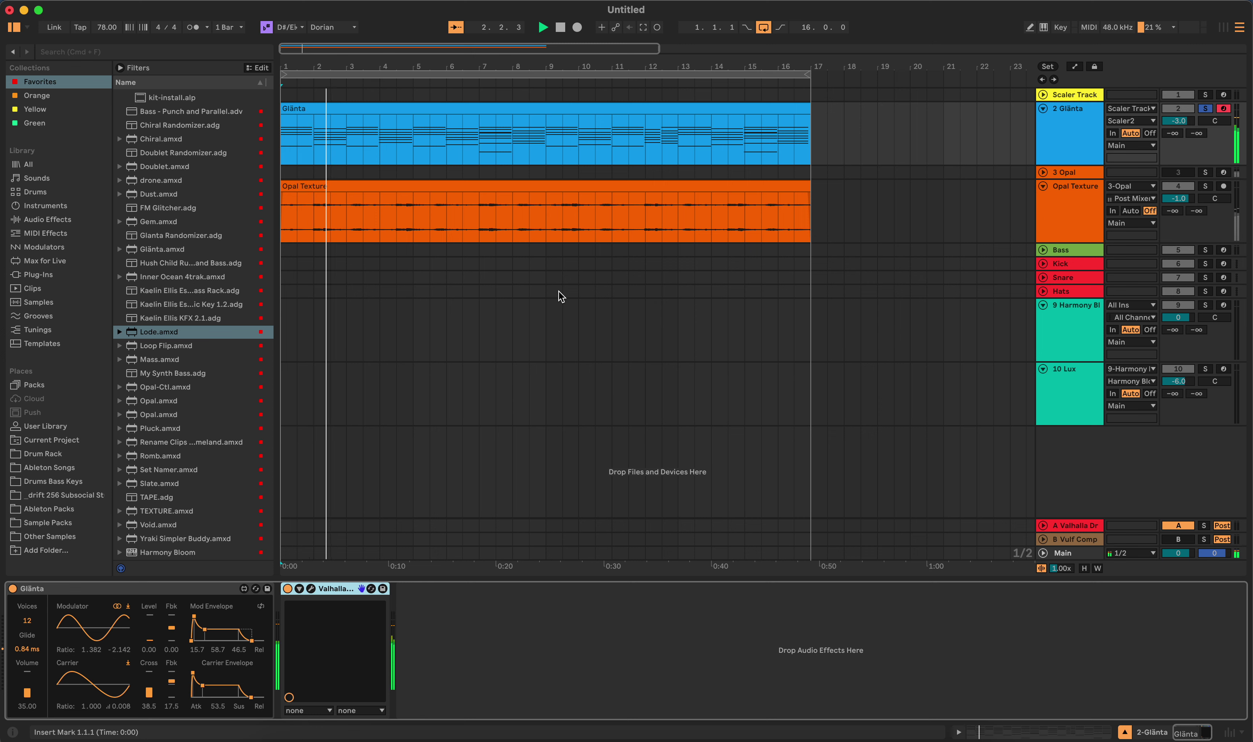
{"action": "left_click", "coordinate": [1223, 109]}
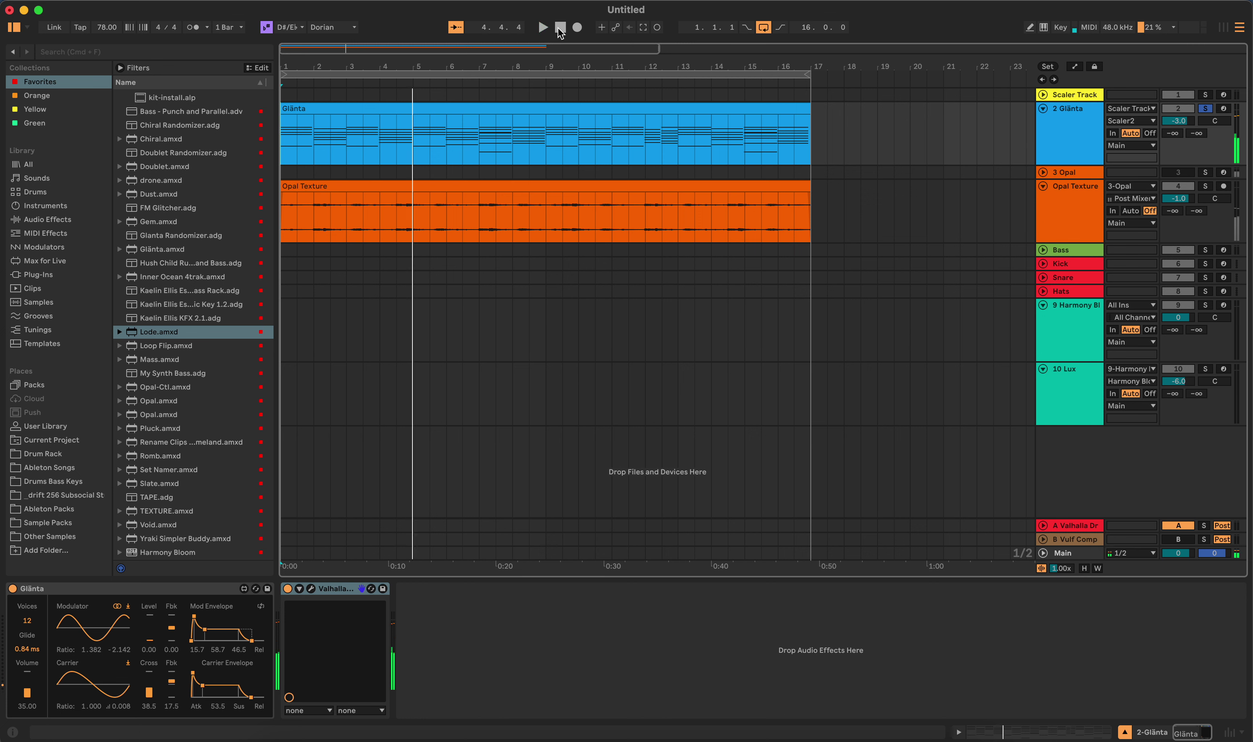
{"action": "key", "text": "space"}
Show the 3 Opal track's devices and view the Randomizer window of Opal, closing it when done.
{"action": "left_click", "coordinate": [860, 216]}
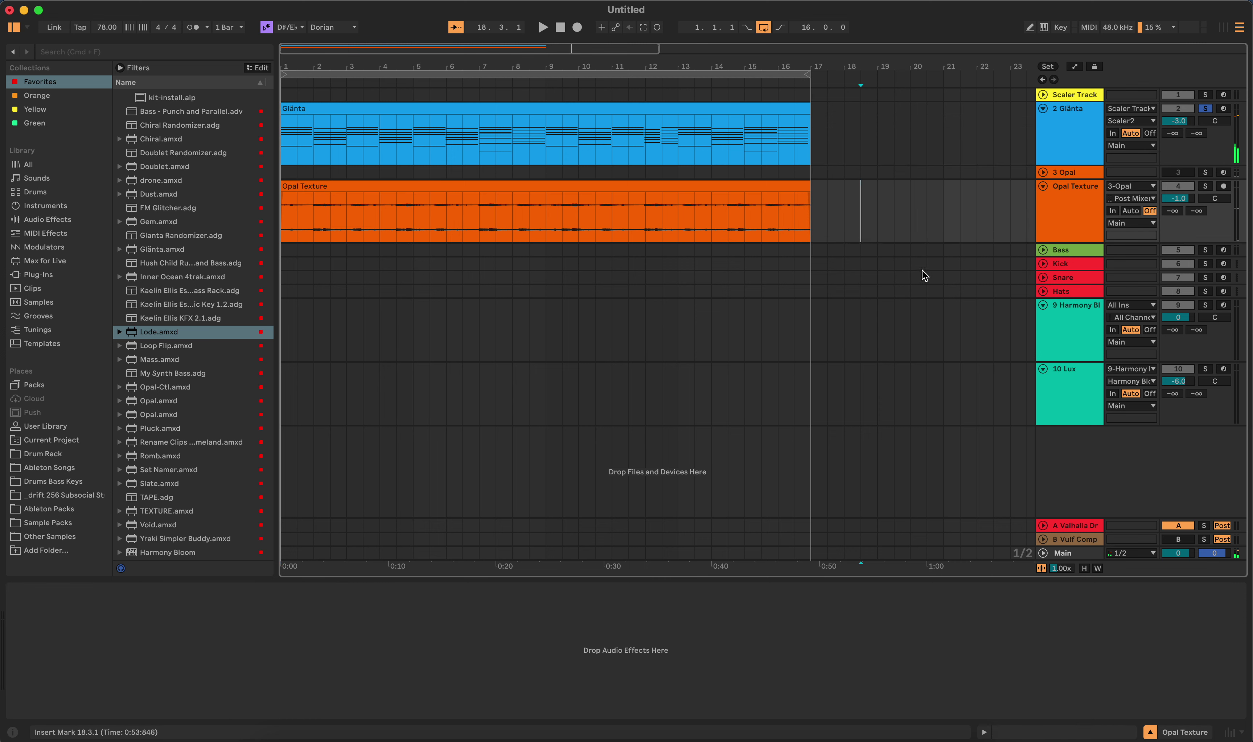
{"action": "left_click", "coordinate": [1010, 172]}
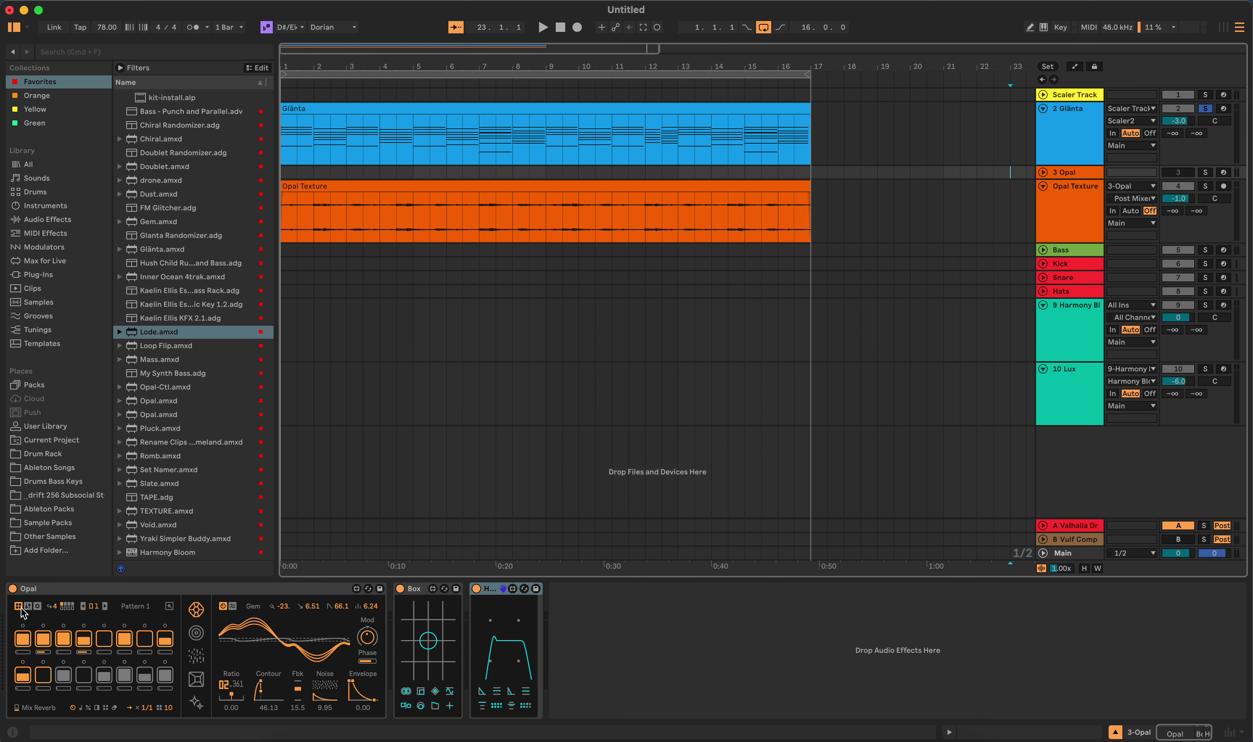
{"action": "left_click", "coordinate": [170, 606]}
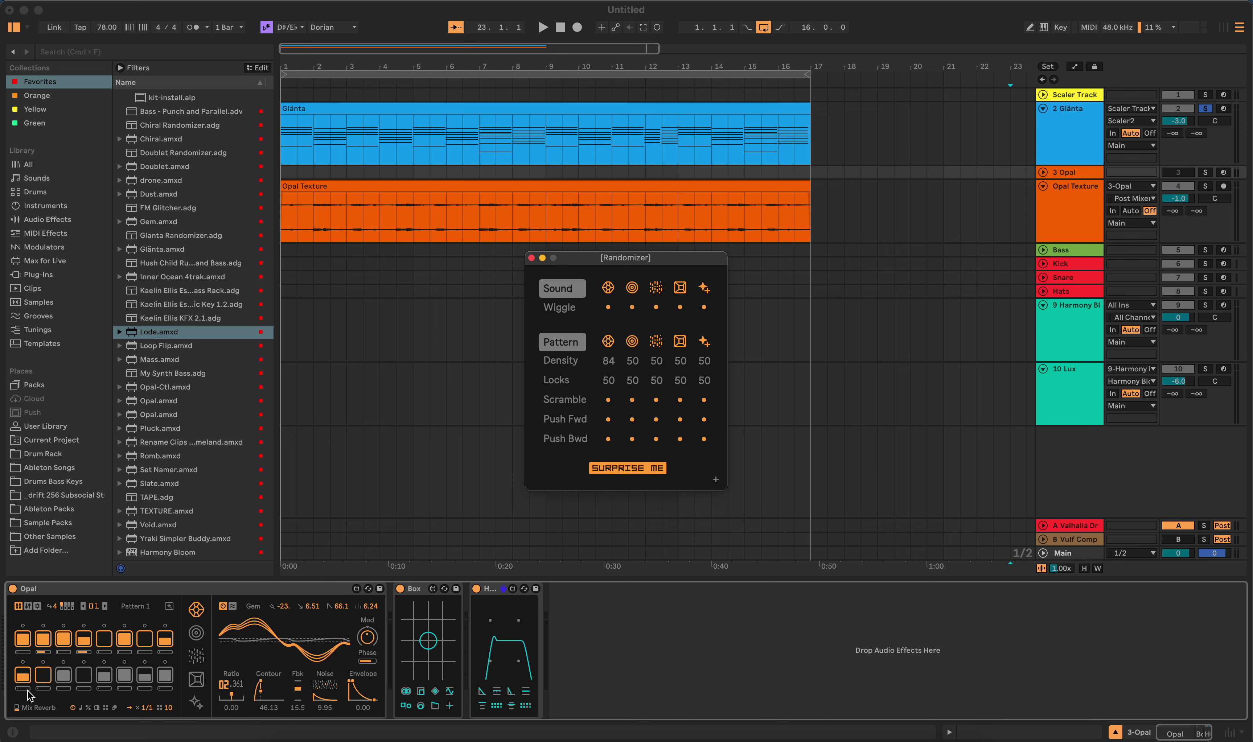
{"action": "left_click", "coordinate": [532, 258]}
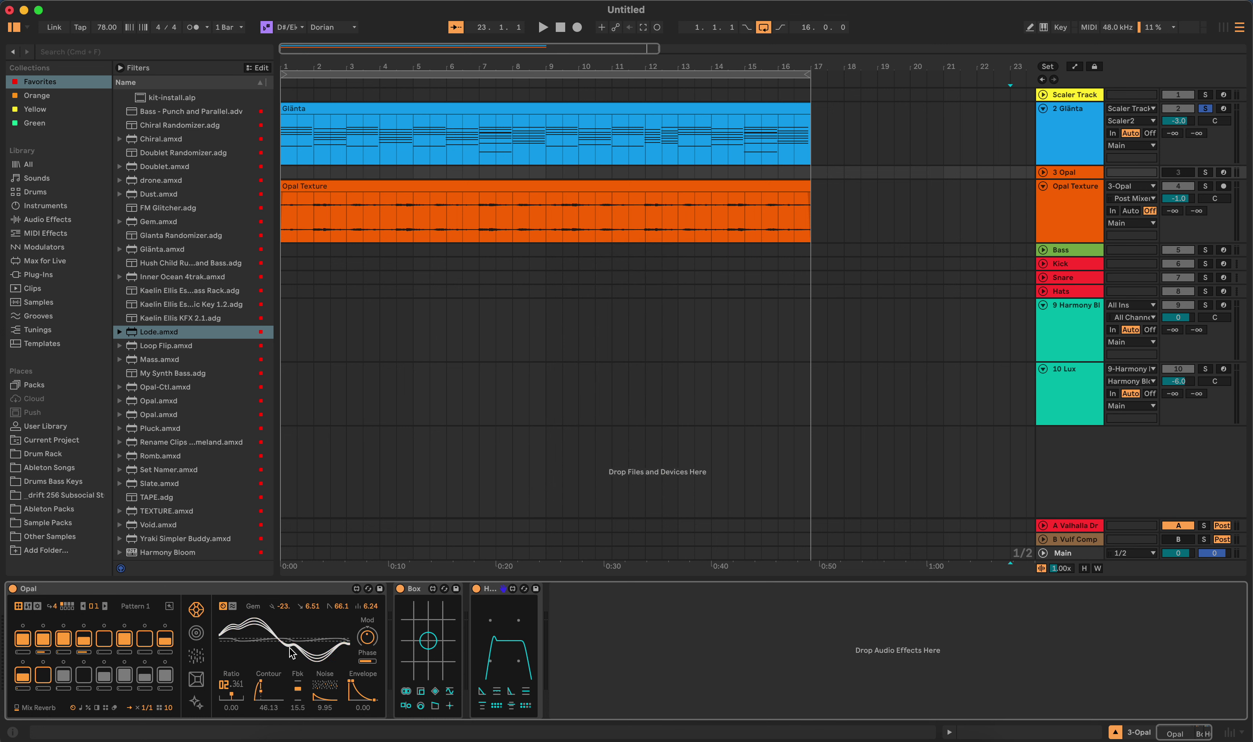
Solo and activate the 3 Opal track, and bypass its Box and Hue effects.
{"action": "left_click", "coordinate": [1204, 186]}
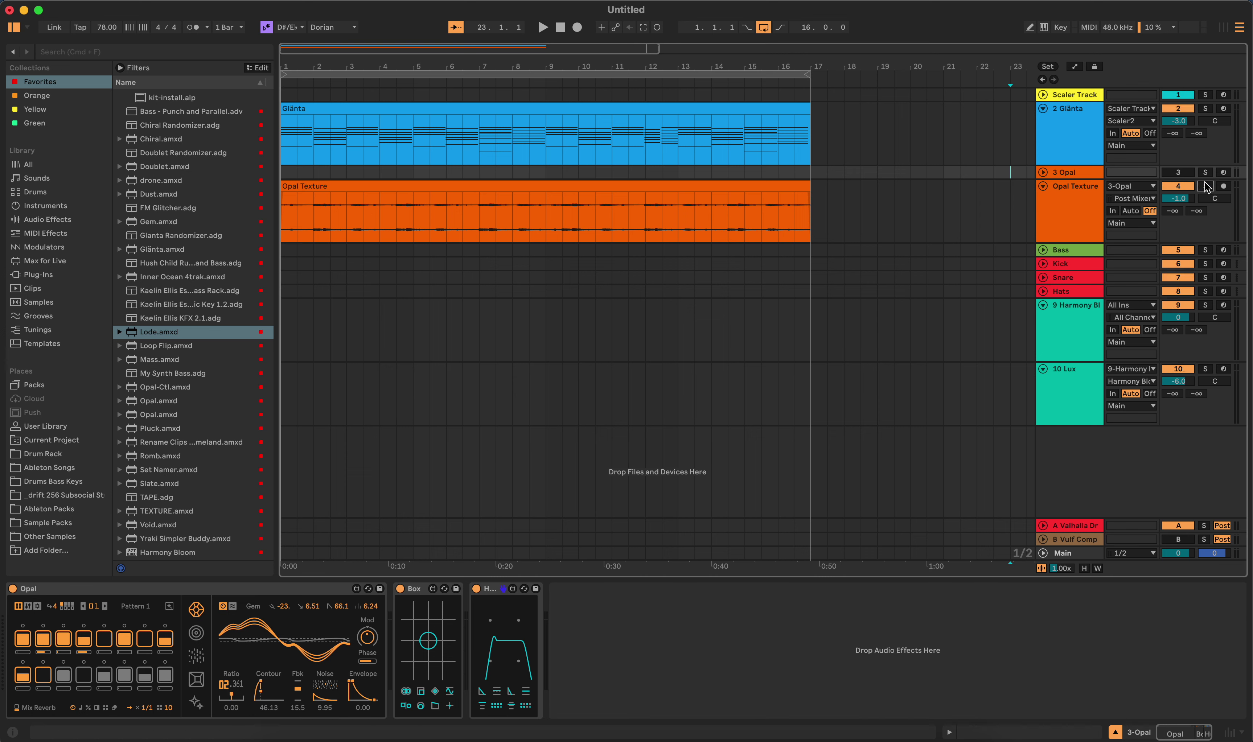
{"action": "left_click", "coordinate": [1205, 172]}
{"action": "left_click", "coordinate": [1187, 174]}
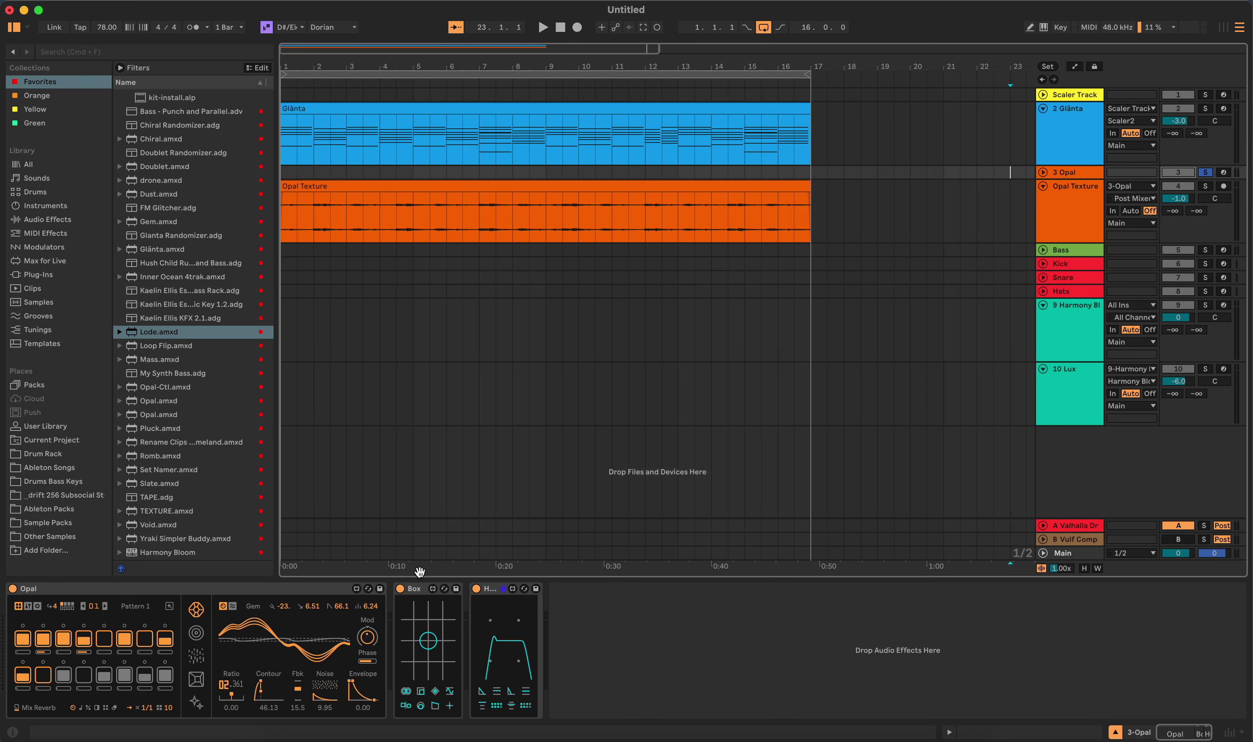
{"action": "left_click", "coordinate": [400, 588]}
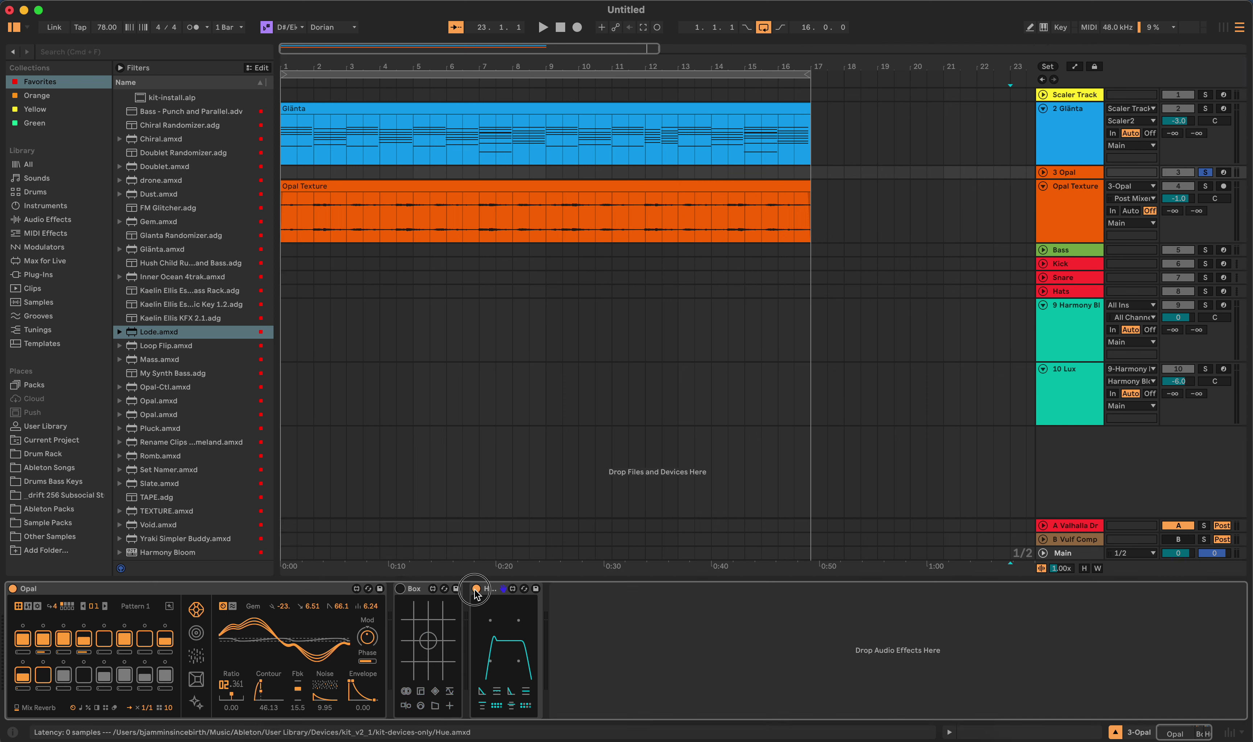
{"action": "left_click", "coordinate": [476, 589]}
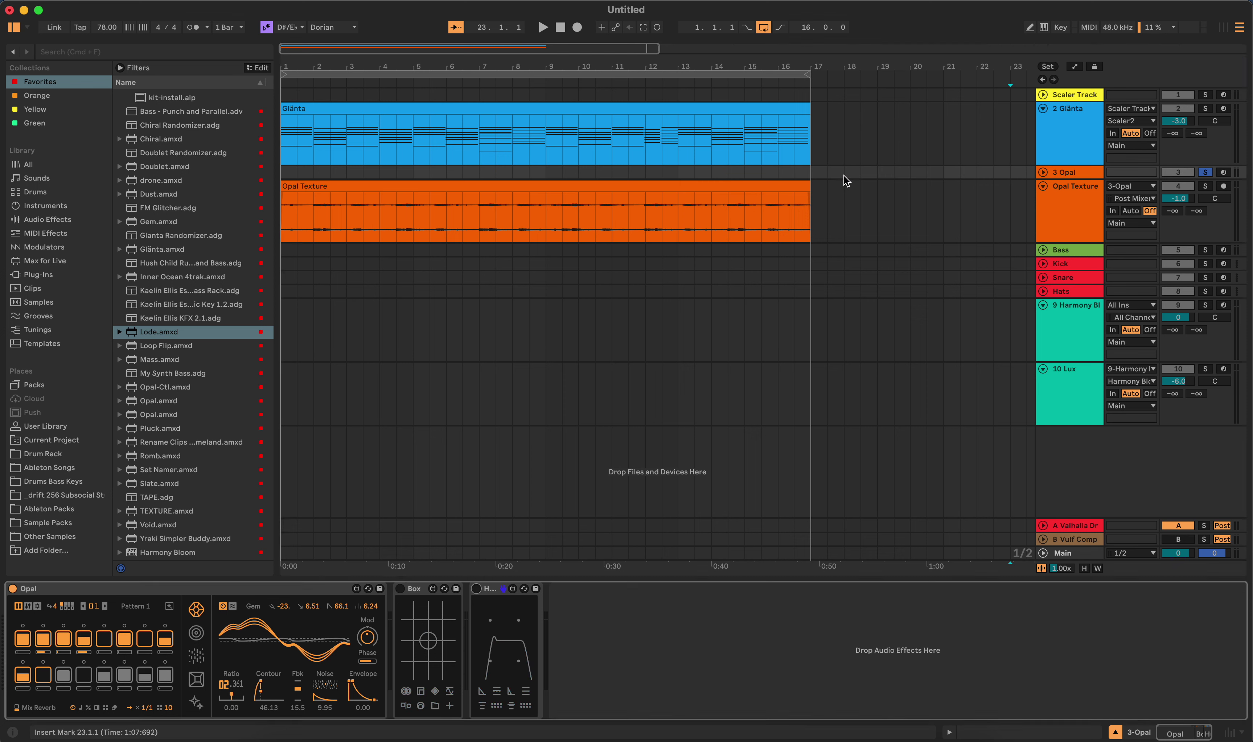
Play the dry Opal track from the start, stop playback and show Opal's level and tone mixer page.
{"action": "key", "text": "space"}
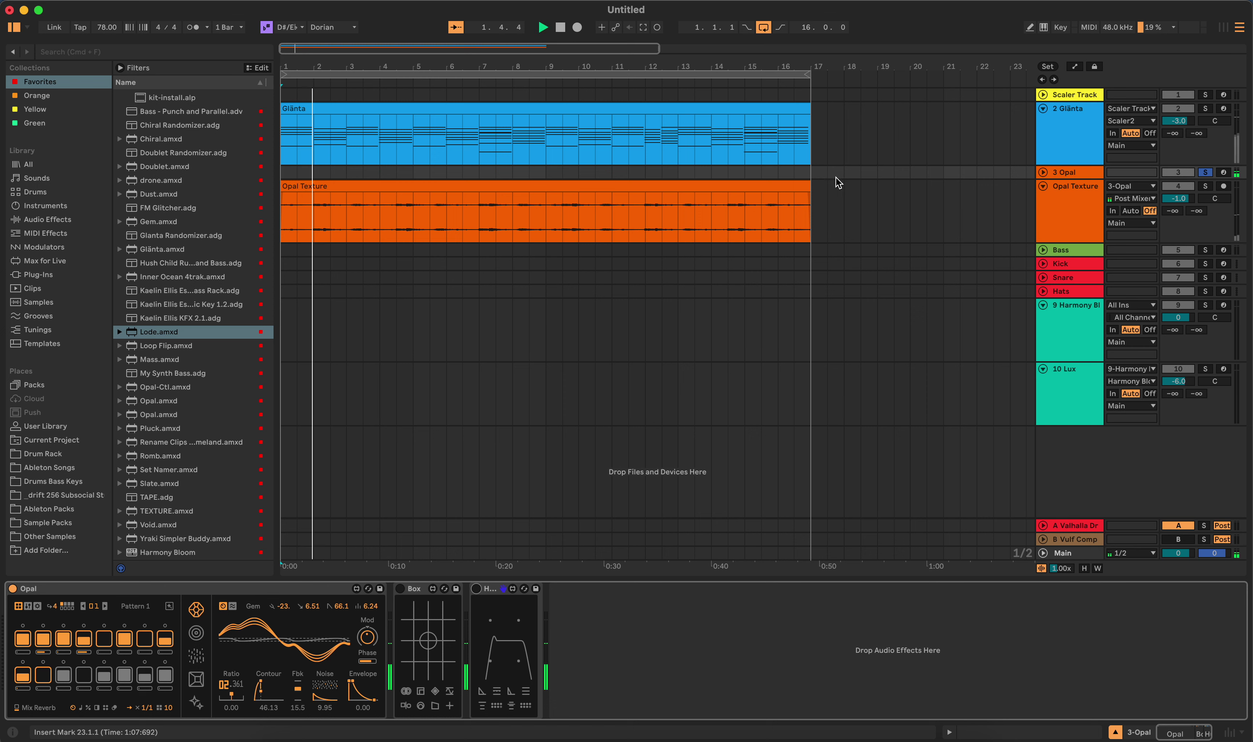
{"action": "left_click", "coordinate": [559, 28]}
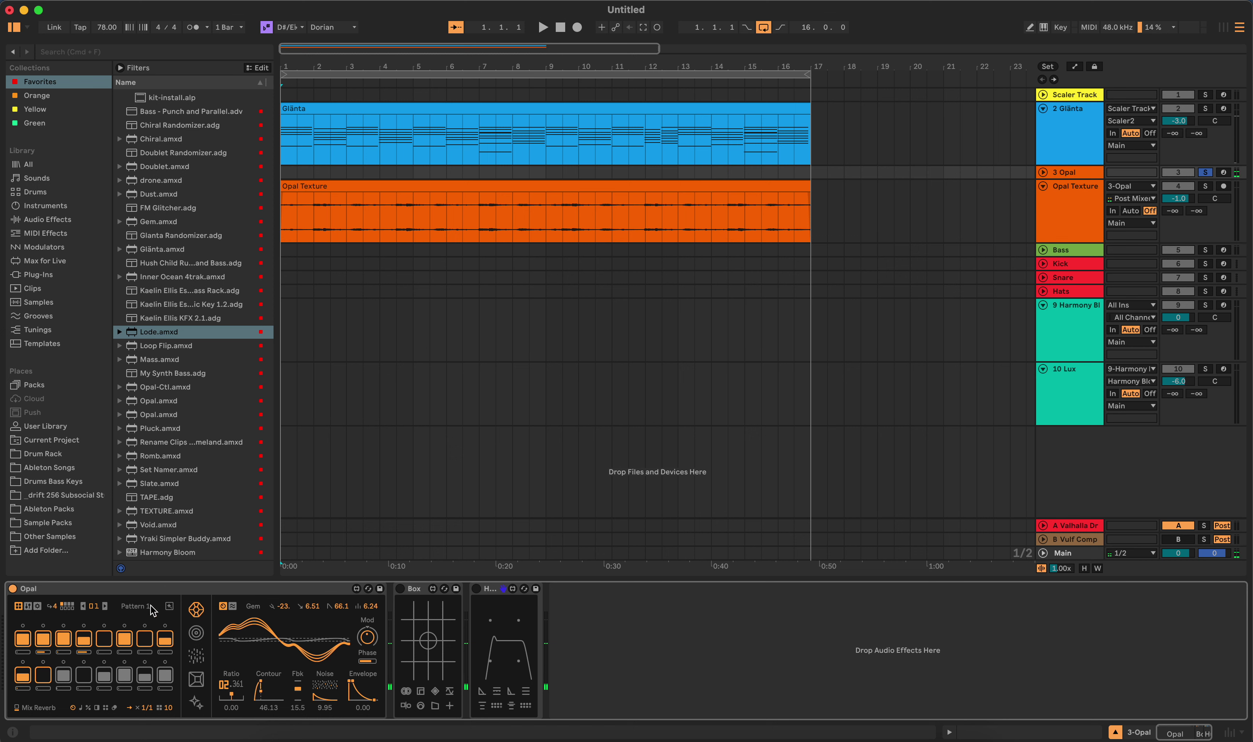
{"action": "left_click", "coordinate": [28, 606]}
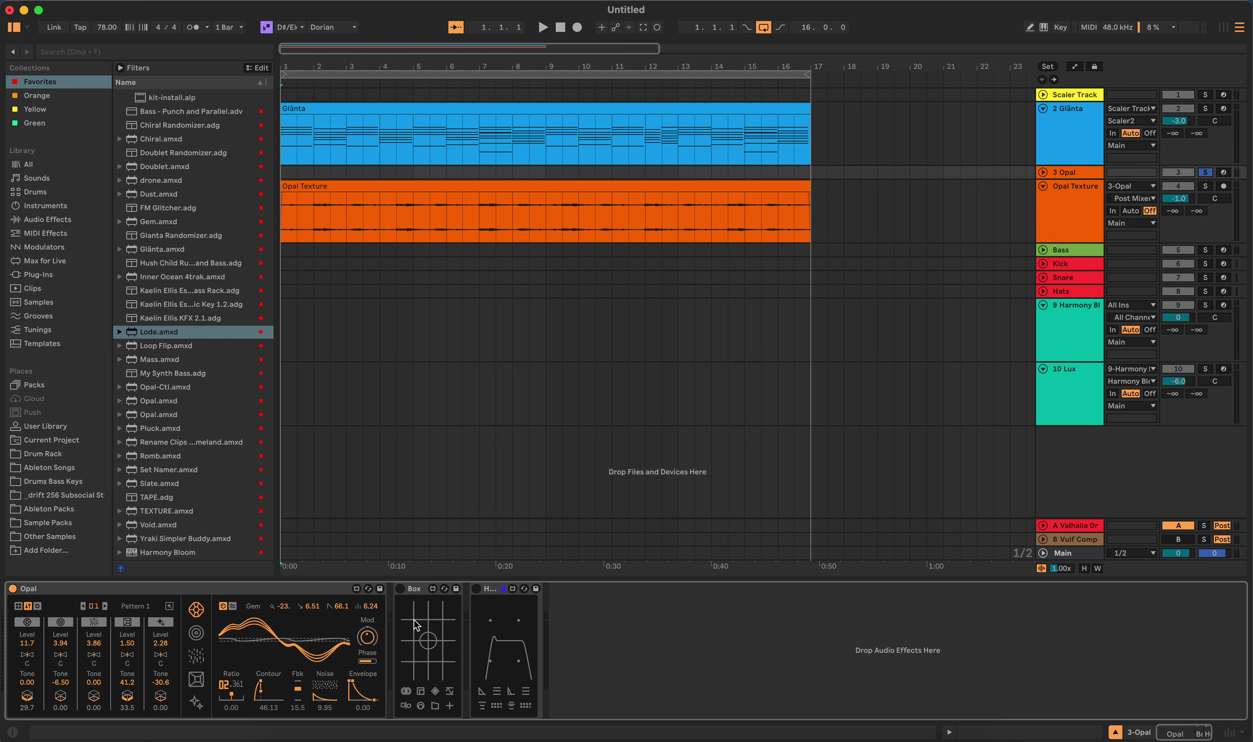
Turn the Box and Hue effects back on and solo the Opal Texture track, keeping Opal's devices in view.
{"action": "left_click", "coordinate": [400, 589]}
{"action": "left_click", "coordinate": [476, 588]}
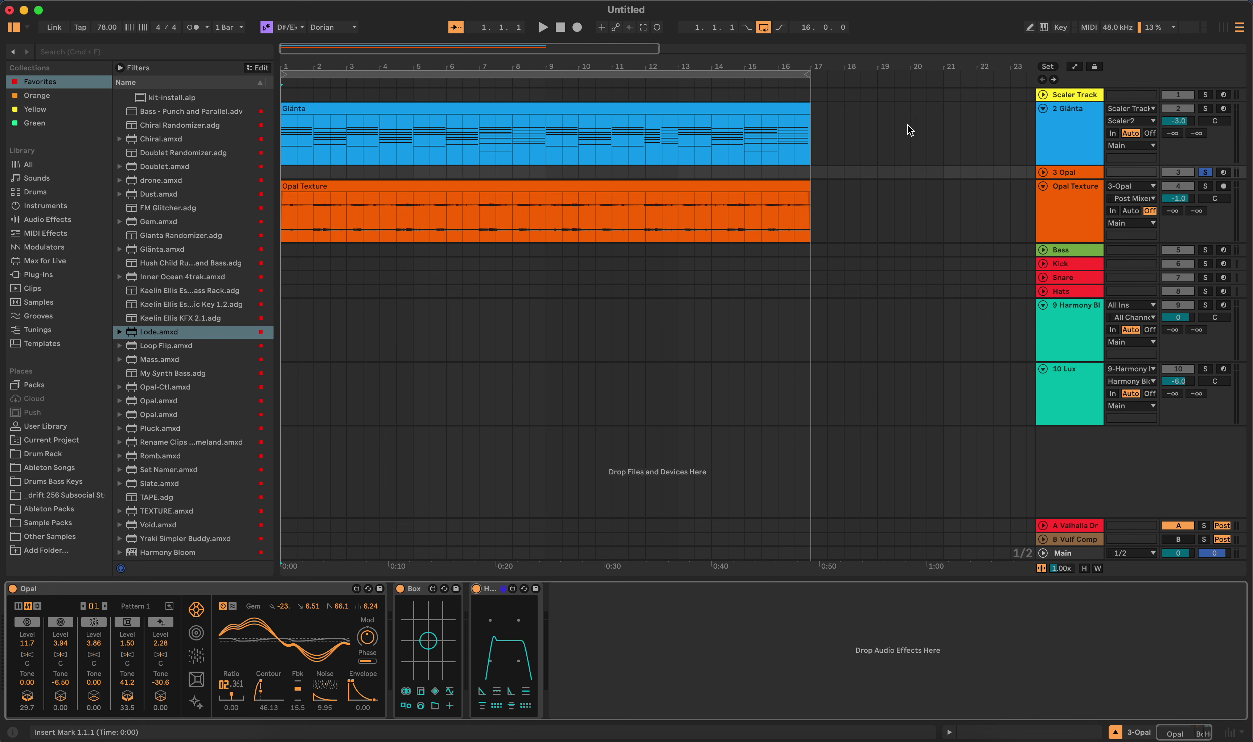
{"action": "left_click", "coordinate": [1205, 186]}
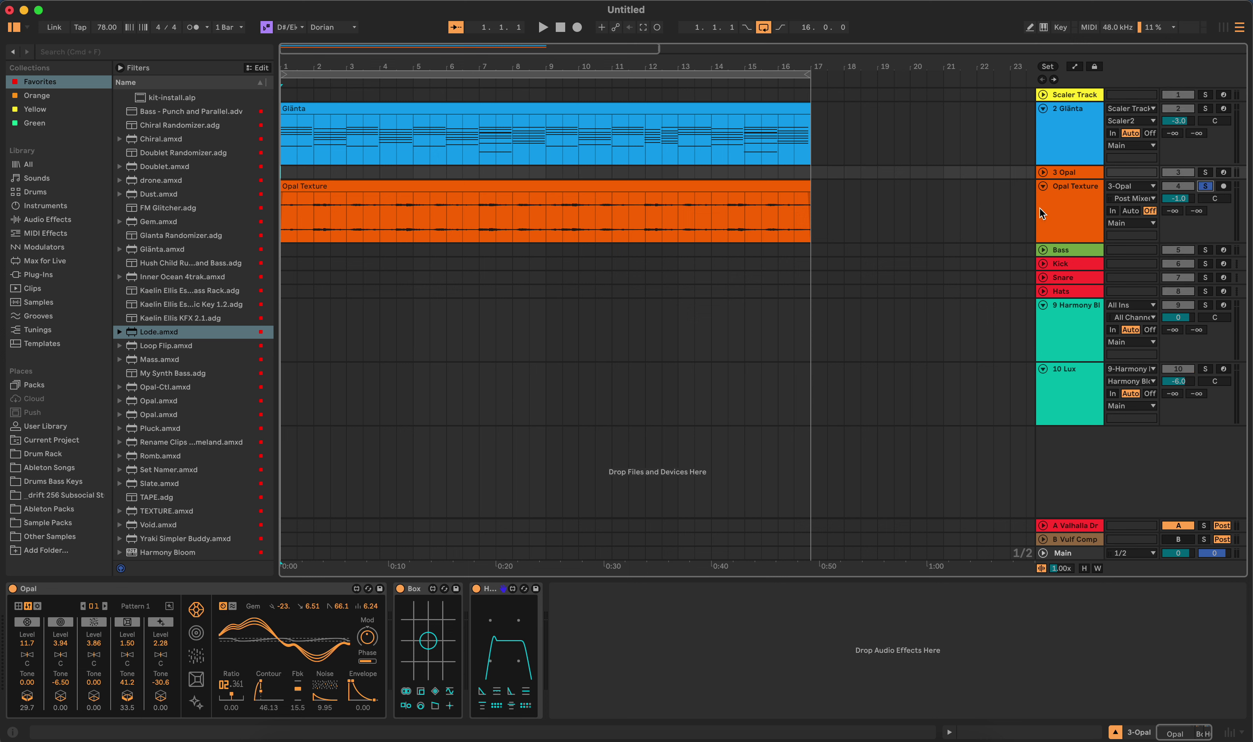
{"action": "left_click", "coordinate": [748, 188]}
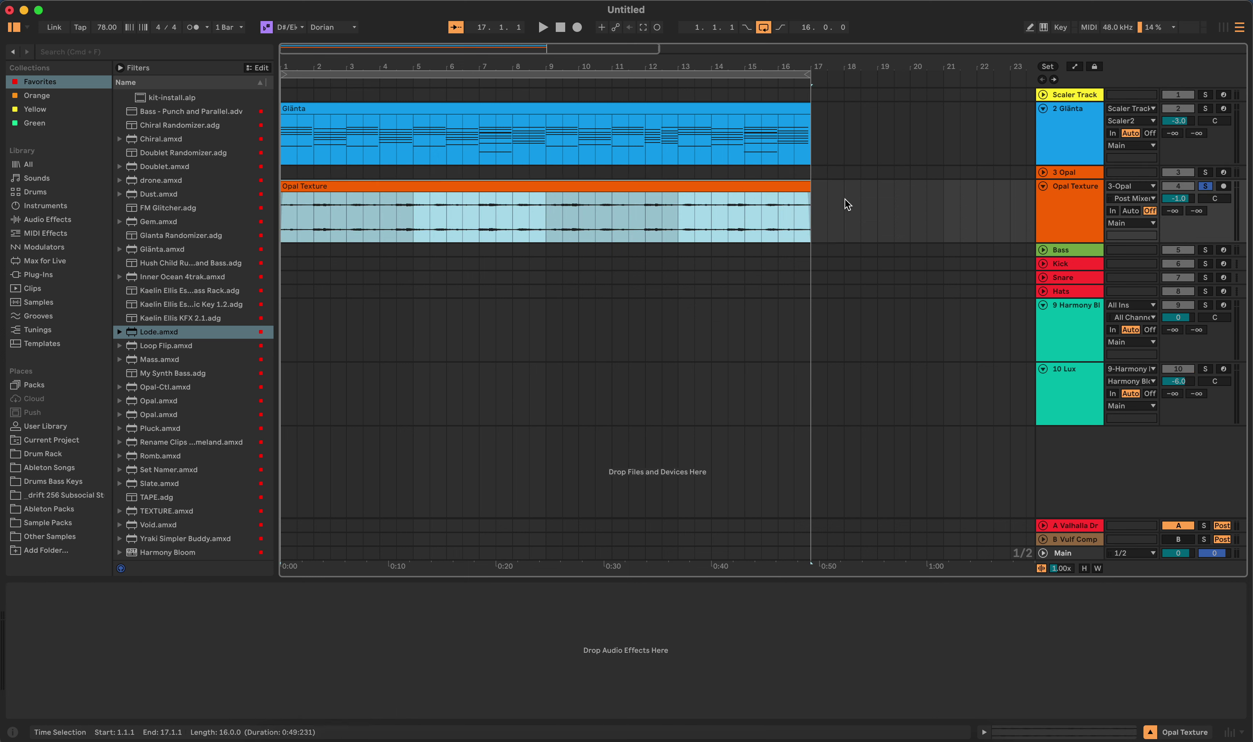
{"action": "left_click", "coordinate": [828, 172]}
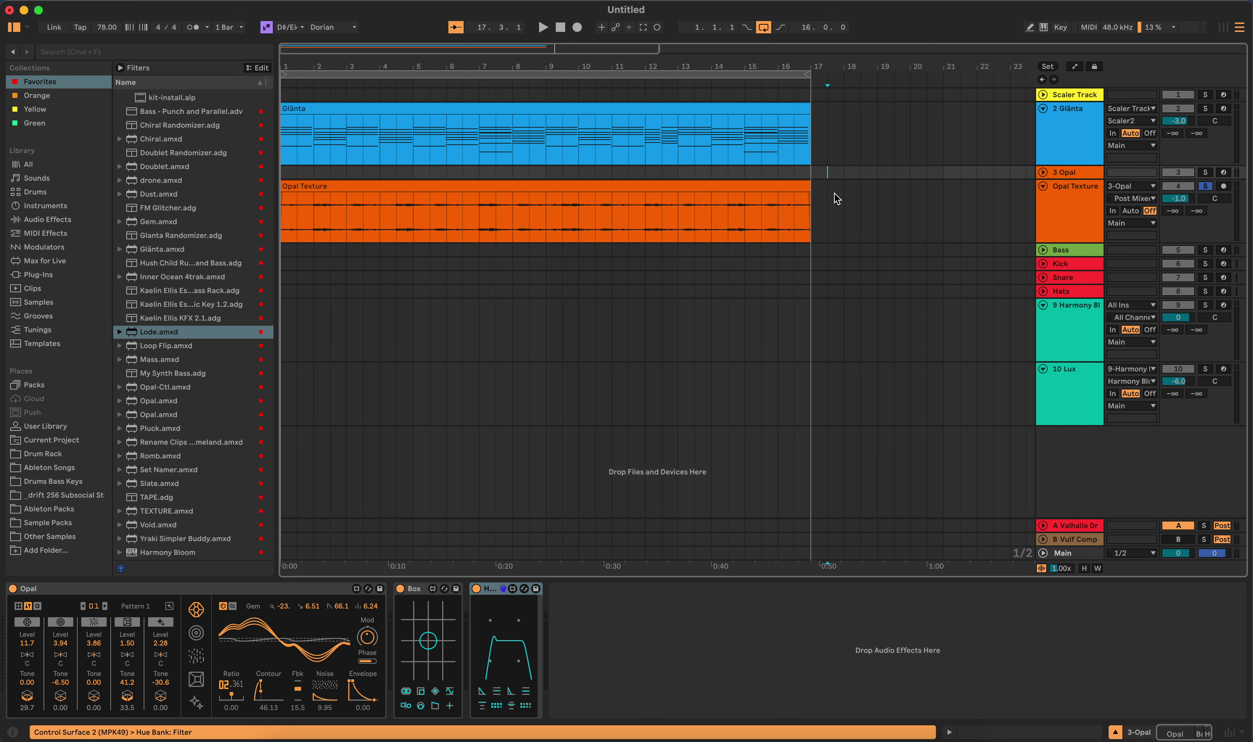
Play the soloed Opal Texture track from the start of the arrangement and stop playback.
{"action": "left_click", "coordinate": [560, 29]}
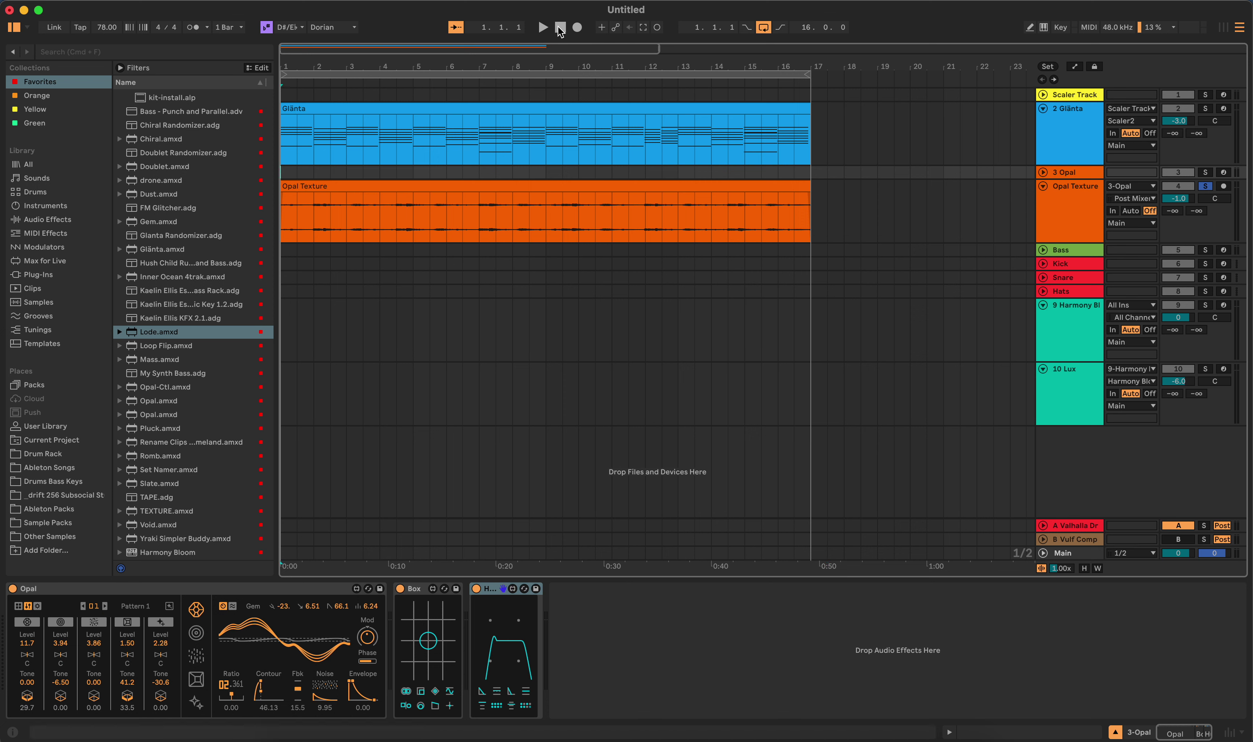
{"action": "key", "text": "space"}
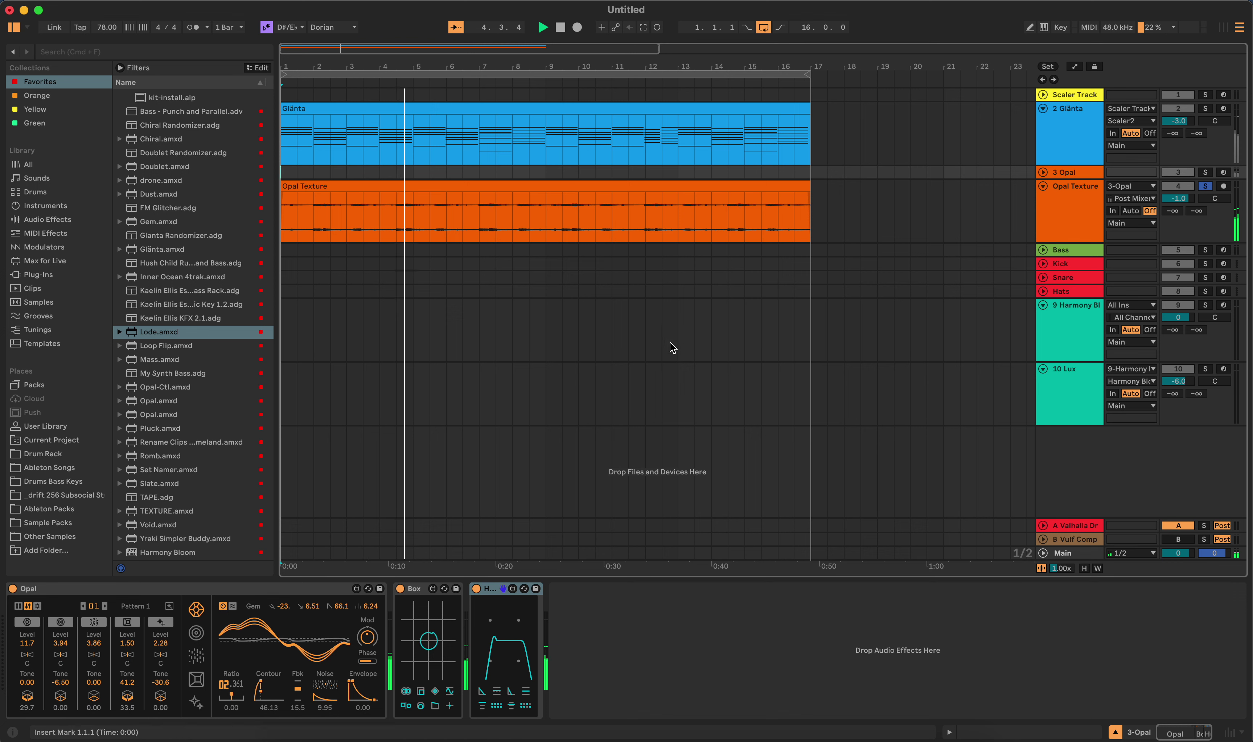
{"action": "left_click", "coordinate": [559, 28]}
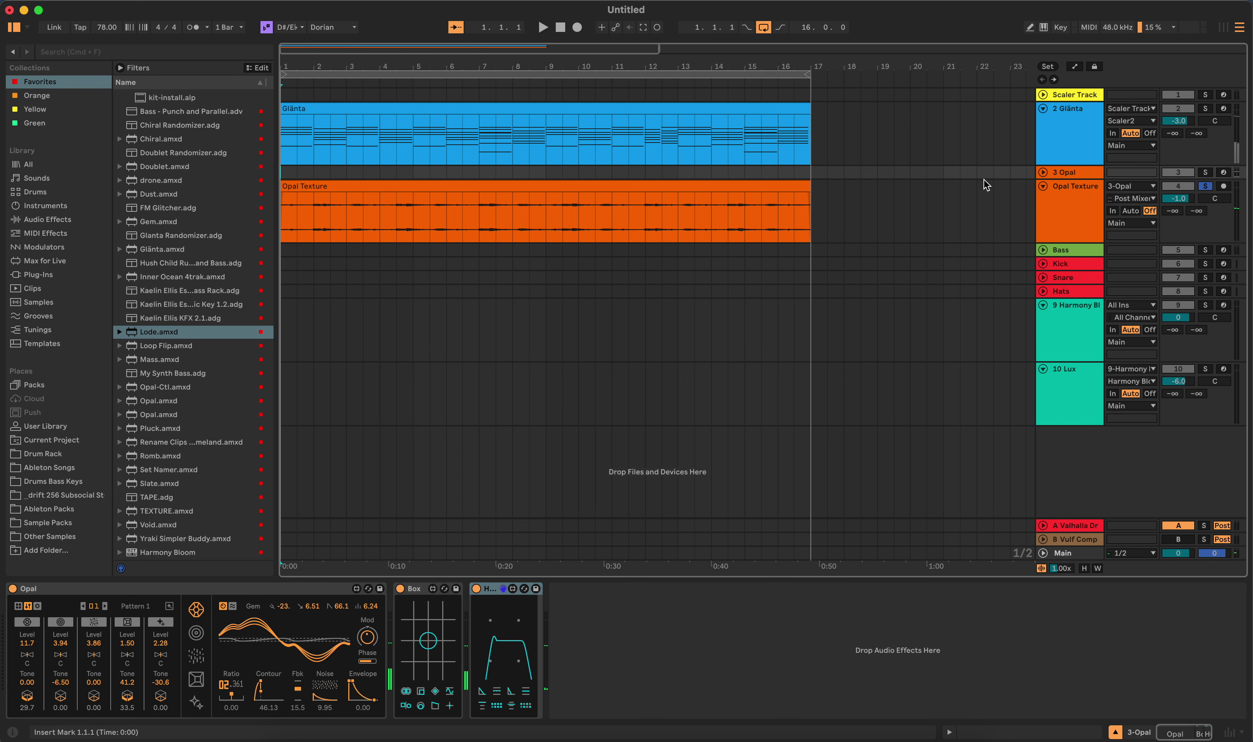
Unsolo the Opal Texture track and deactivate the 9 Harmony Bloom and 10 Lux tracks.
{"action": "left_click", "coordinate": [1198, 187]}
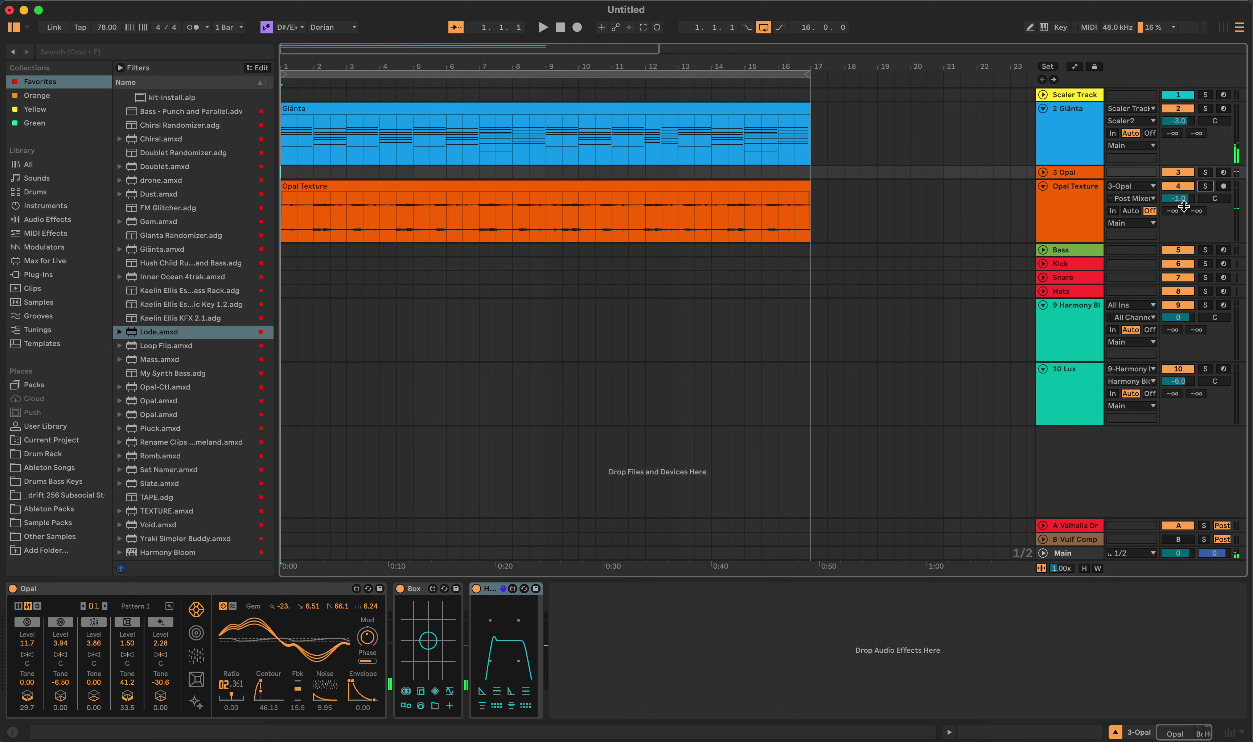
{"action": "left_click", "coordinate": [845, 133]}
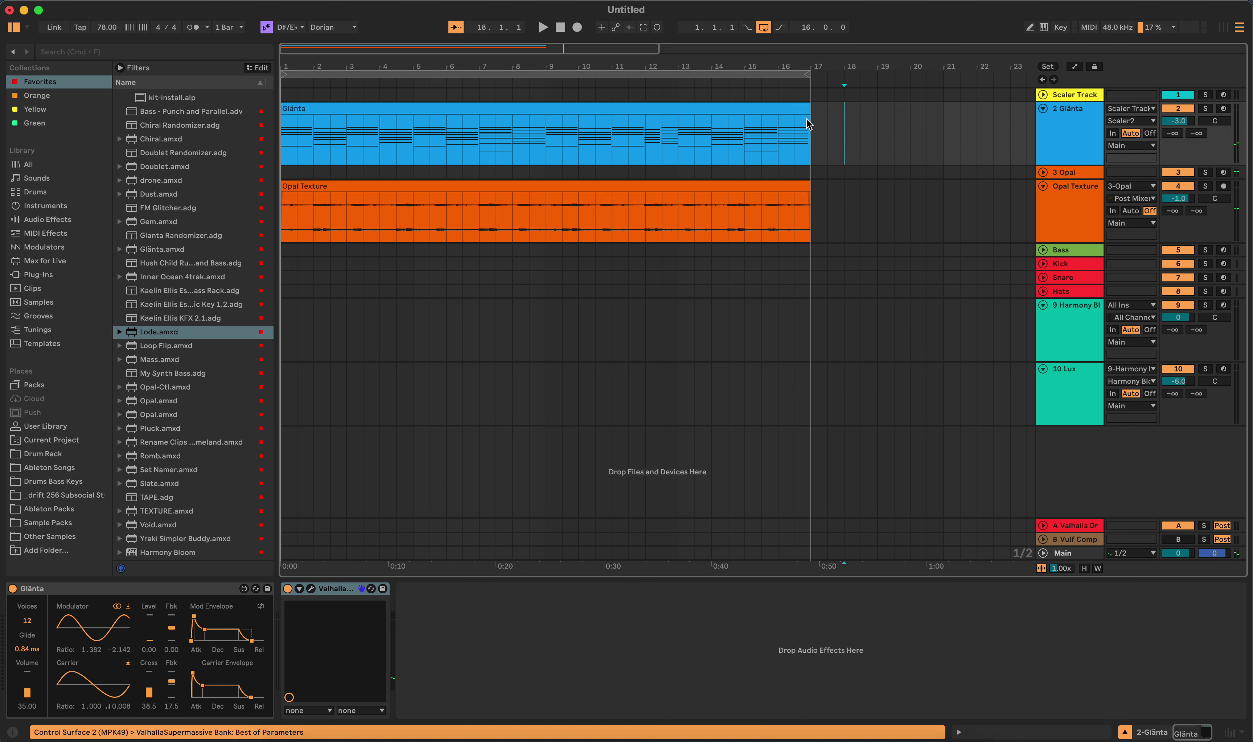
{"action": "left_click", "coordinate": [562, 29]}
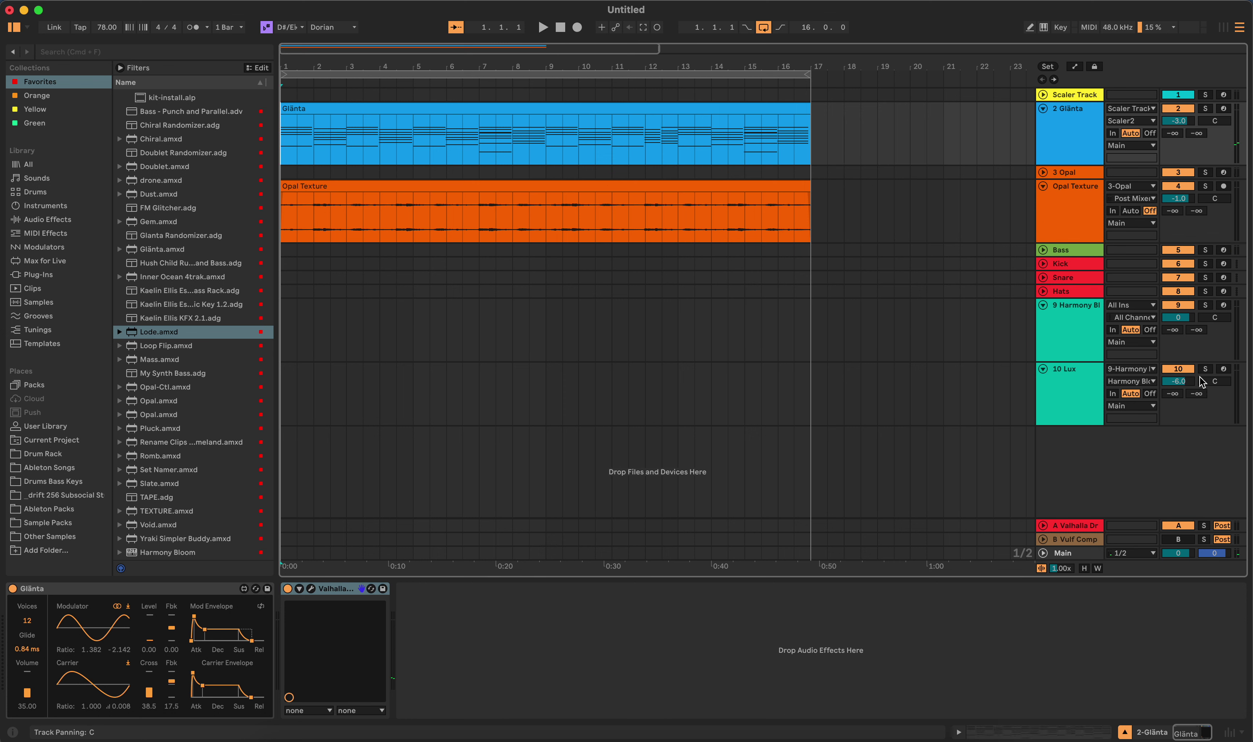
{"action": "left_click", "coordinate": [1178, 369]}
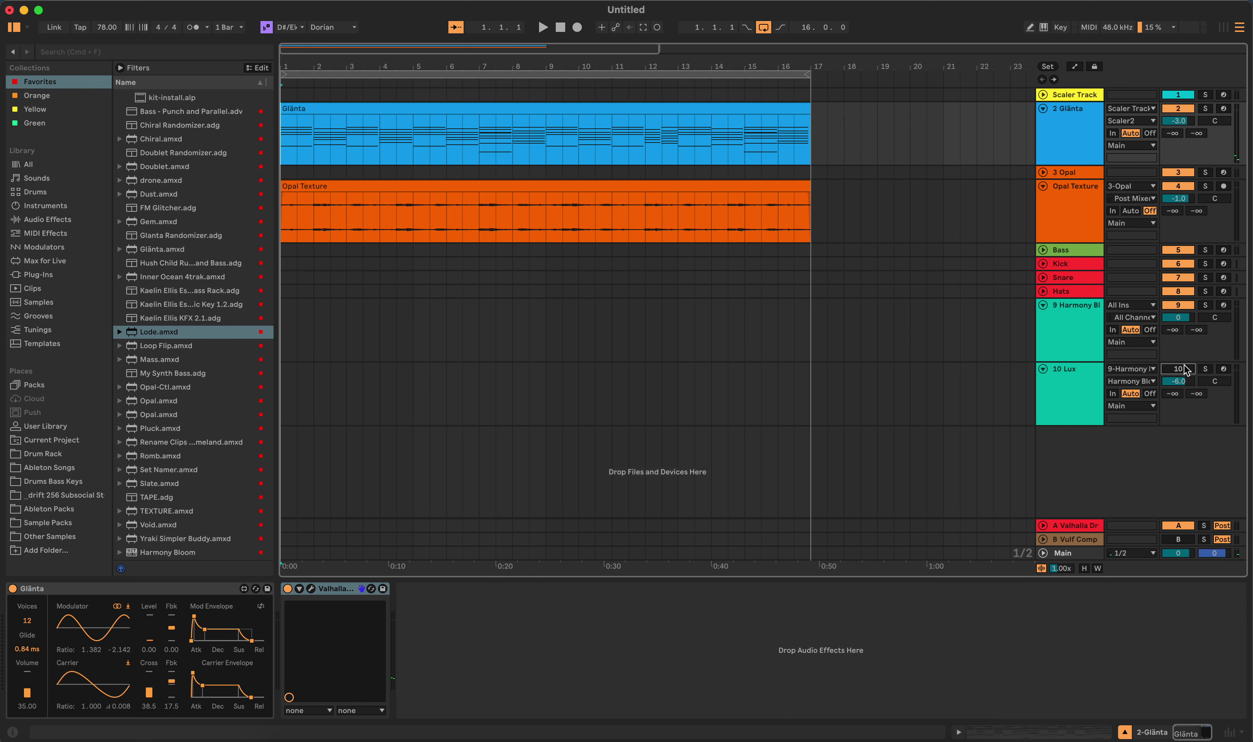
{"action": "left_click", "coordinate": [1177, 305]}
Play the Glänta and Opal Texture parts together from the start, and return the playhead to bar 1.
{"action": "left_click", "coordinate": [549, 28]}
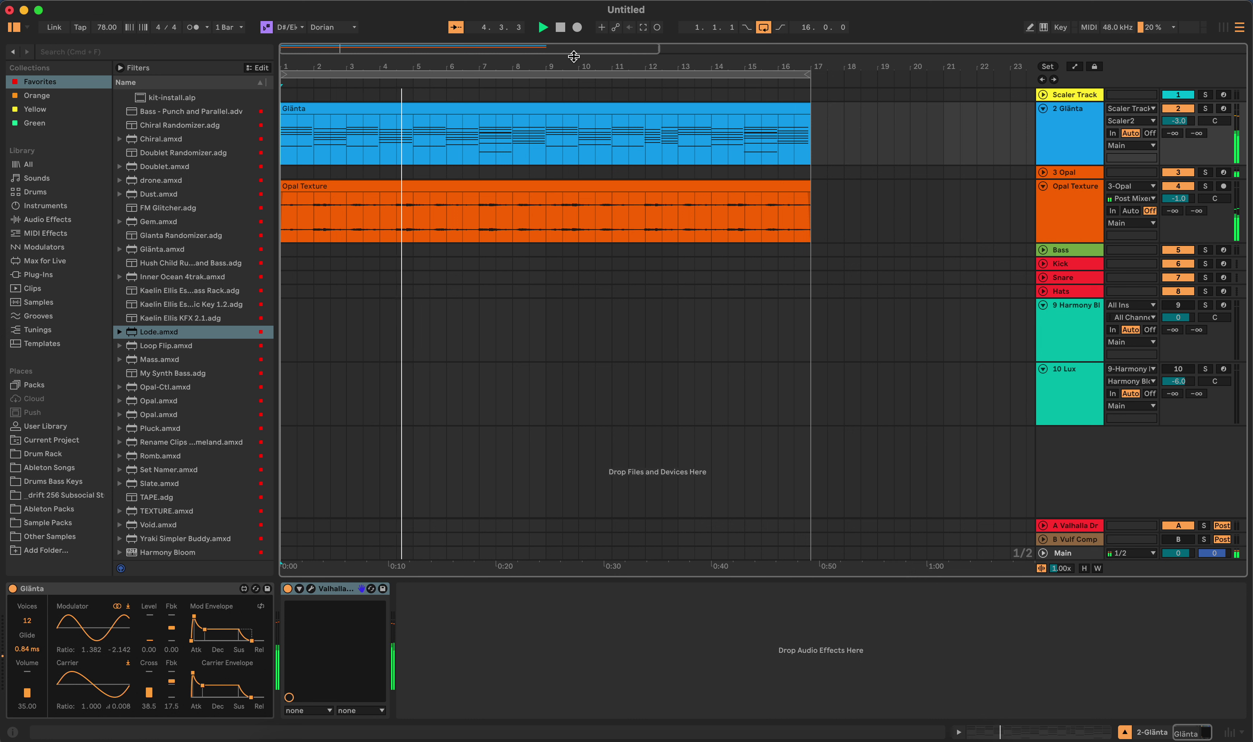
{"action": "left_click", "coordinate": [562, 28]}
{"action": "left_click", "coordinate": [561, 28]}
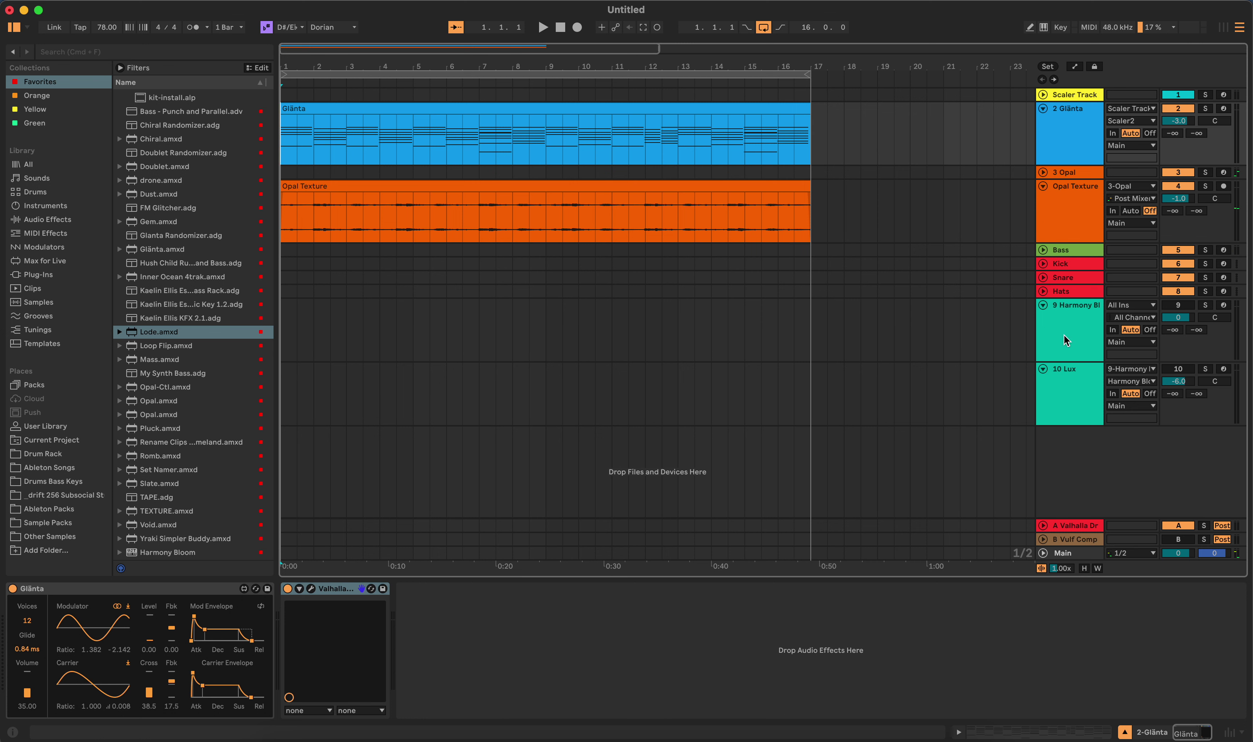
Reactivate the 10 Lux and 9 Harmony Bloom tracks, and look over the Harmony Bloom plug-in's settings.
{"action": "left_click", "coordinate": [1182, 370]}
{"action": "left_click", "coordinate": [1187, 306]}
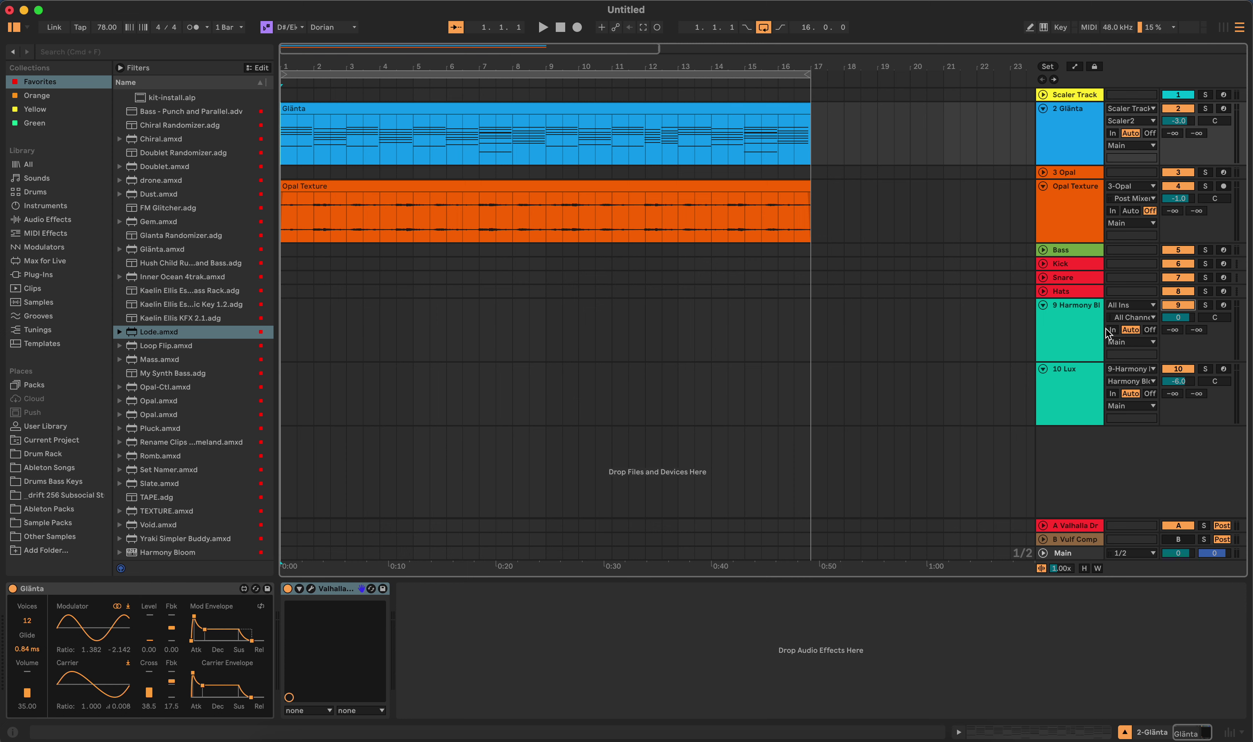
{"action": "left_click", "coordinate": [875, 318]}
{"action": "left_click", "coordinate": [36, 588]}
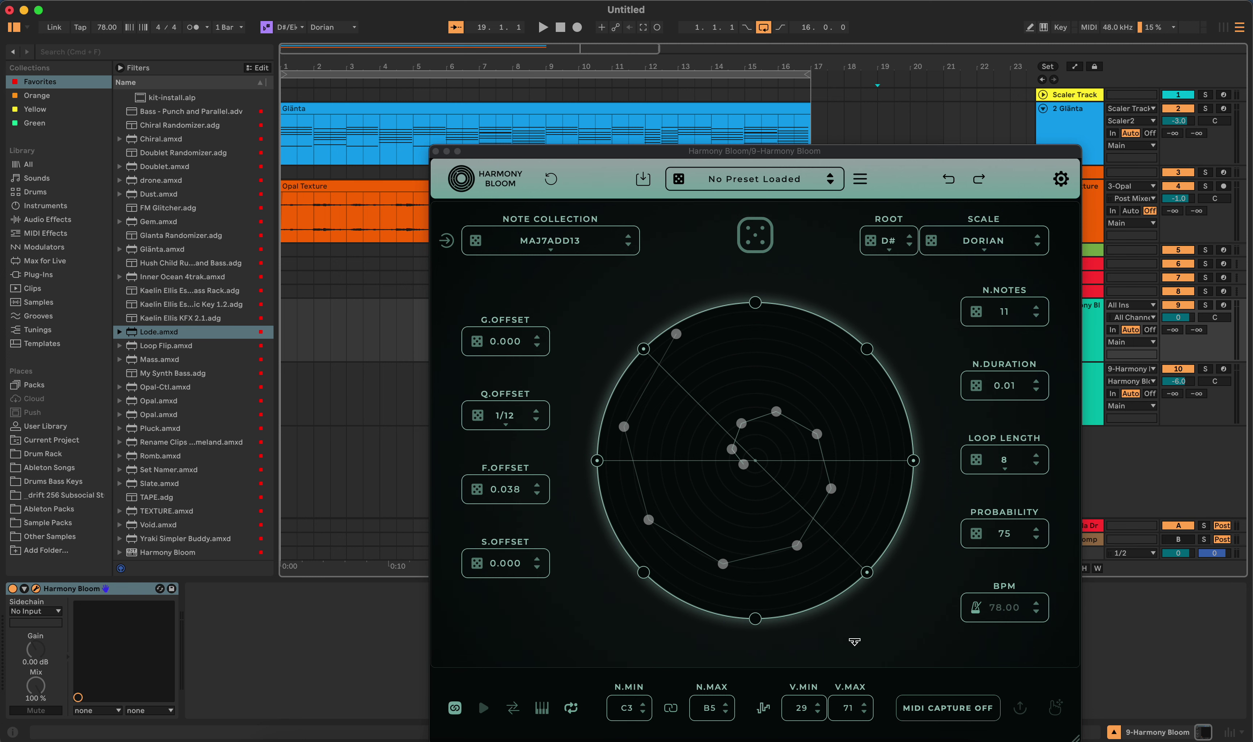
{"action": "left_click", "coordinate": [436, 151]}
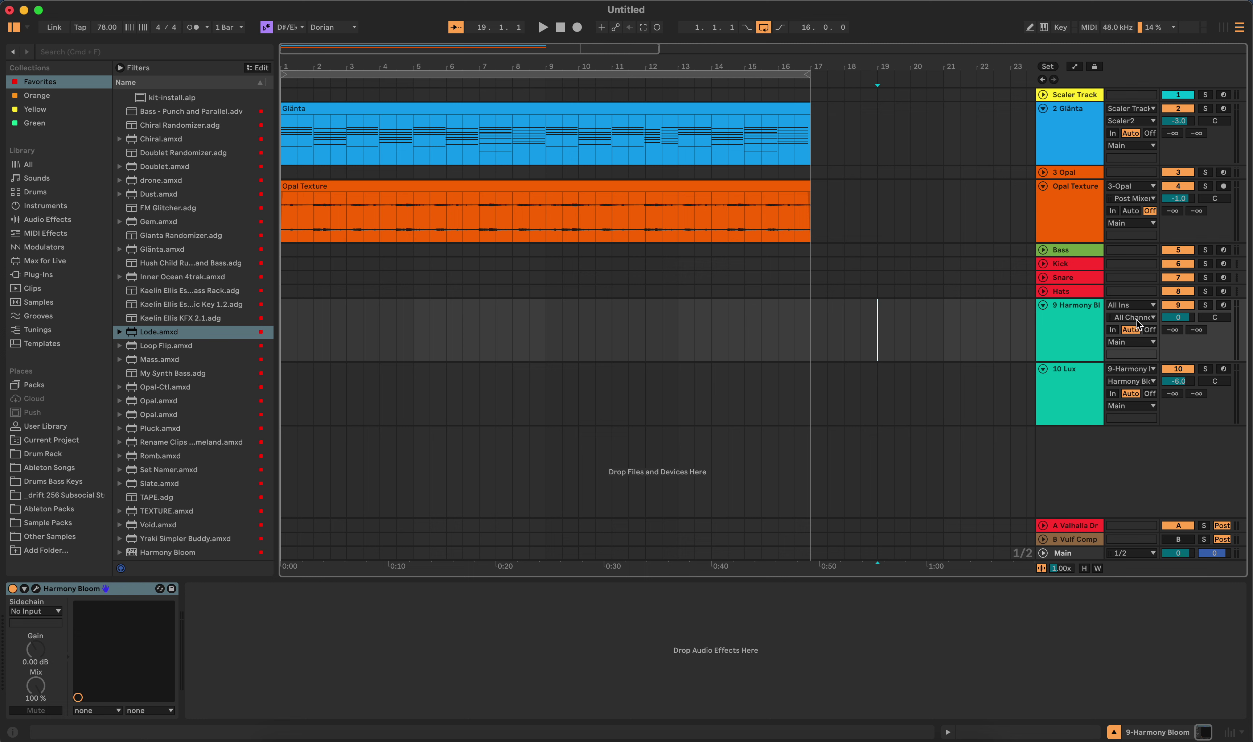
Solo and arm the 10 Lux track with its ValhallaVintageVerb bypassed, and play the arrangement from bar 1.
{"action": "left_click", "coordinate": [993, 389]}
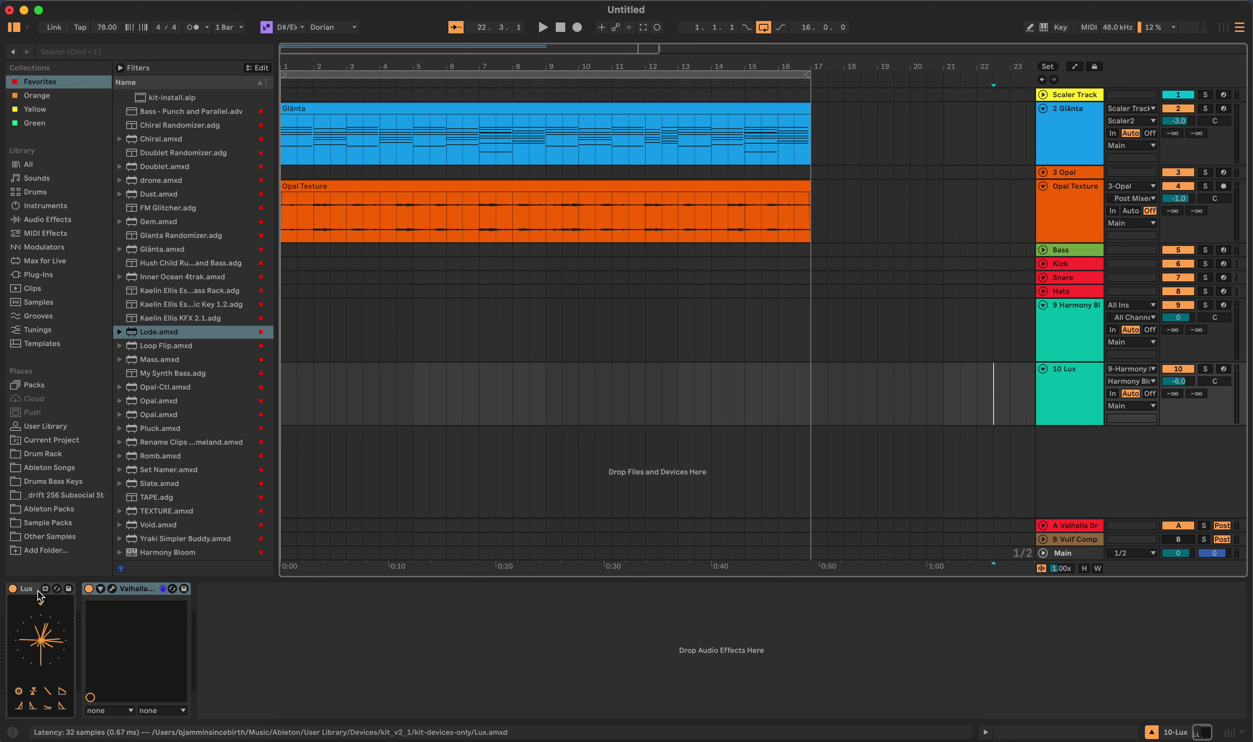
{"action": "left_click", "coordinate": [1205, 369]}
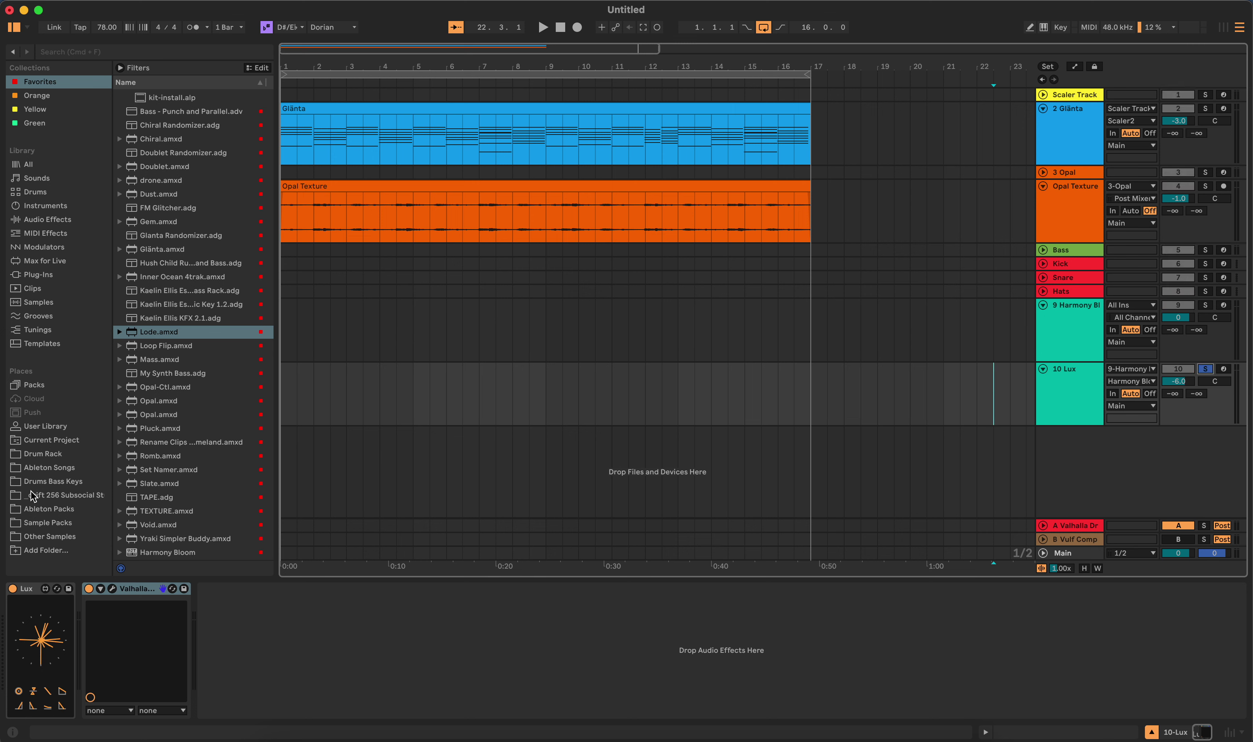
{"action": "left_click", "coordinate": [89, 589]}
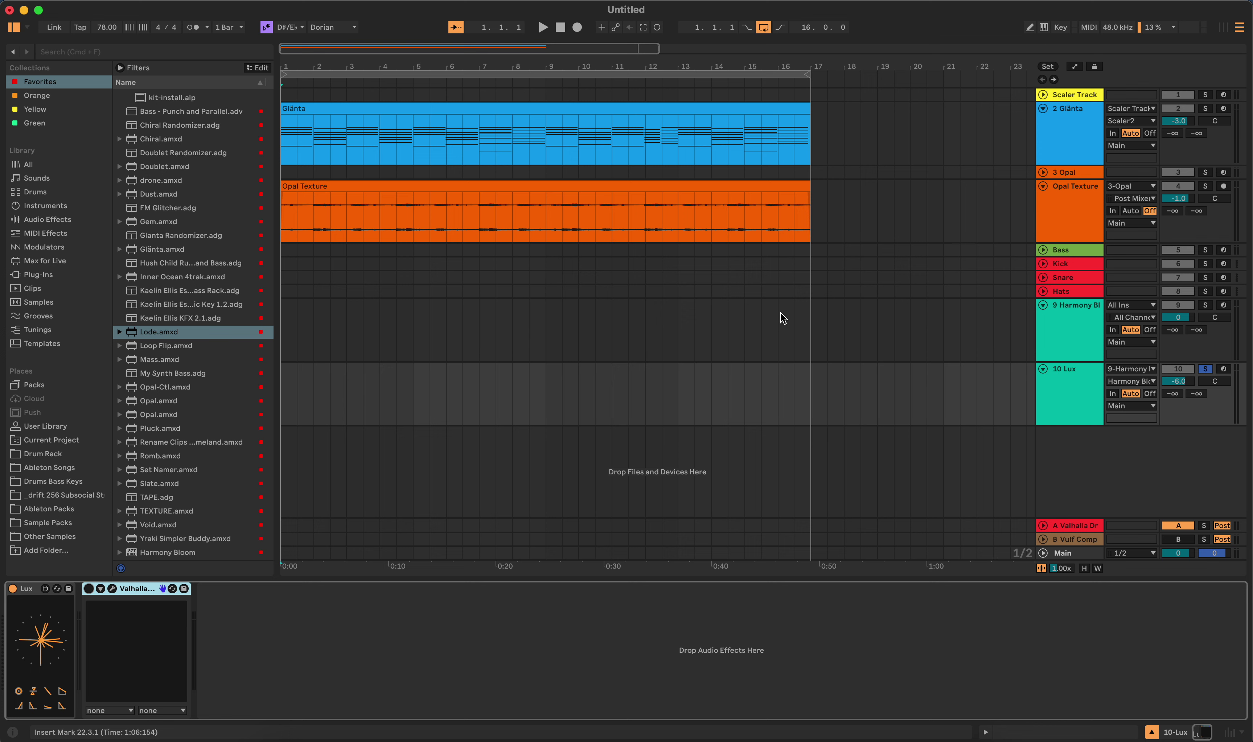
{"action": "key", "text": "space"}
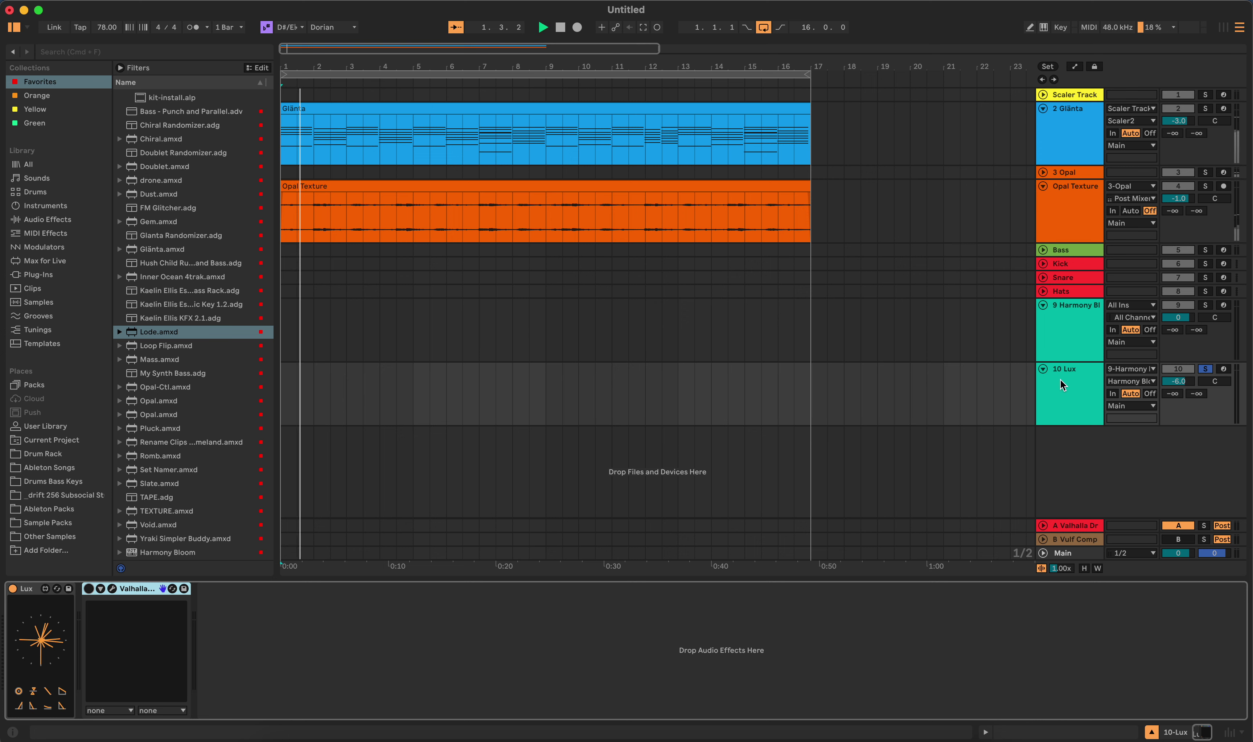
{"action": "left_click", "coordinate": [1175, 412]}
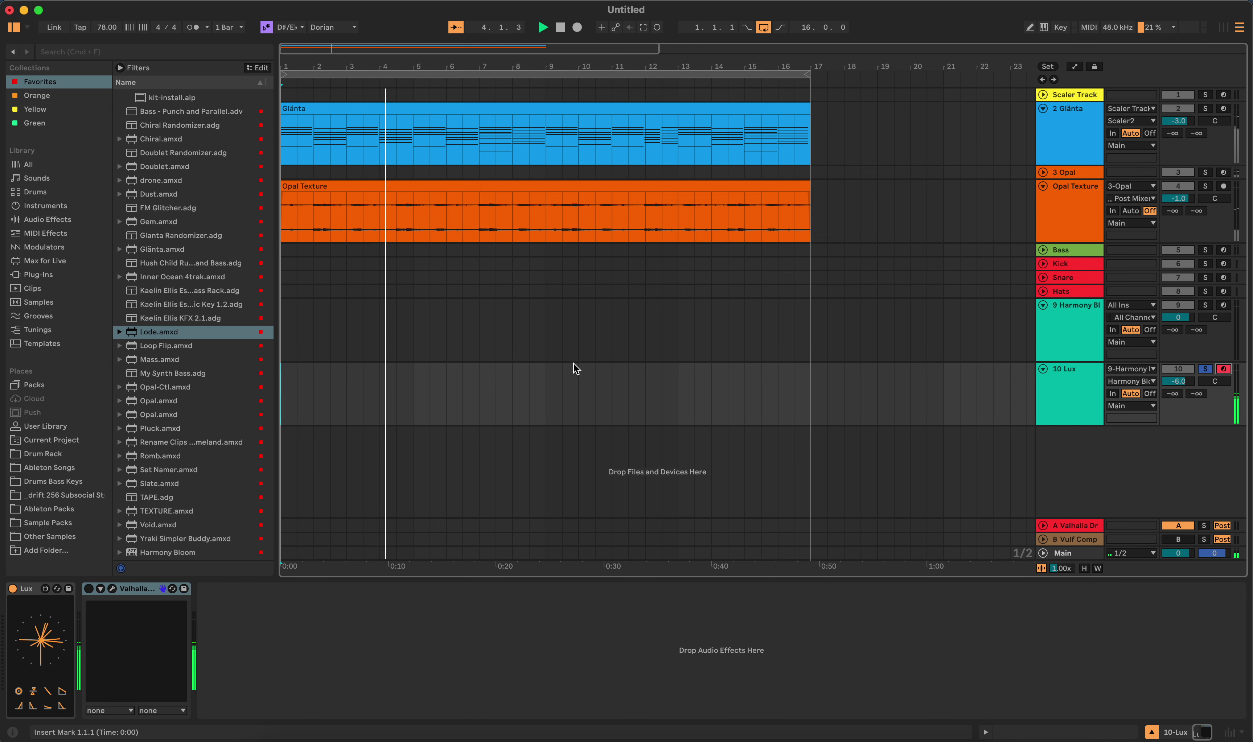
Watch the Harmony Bloom plug-in run during playback, close its window, and stop with the playhead back at bar 1.
{"action": "left_click", "coordinate": [562, 342]}
{"action": "left_click", "coordinate": [36, 588]}
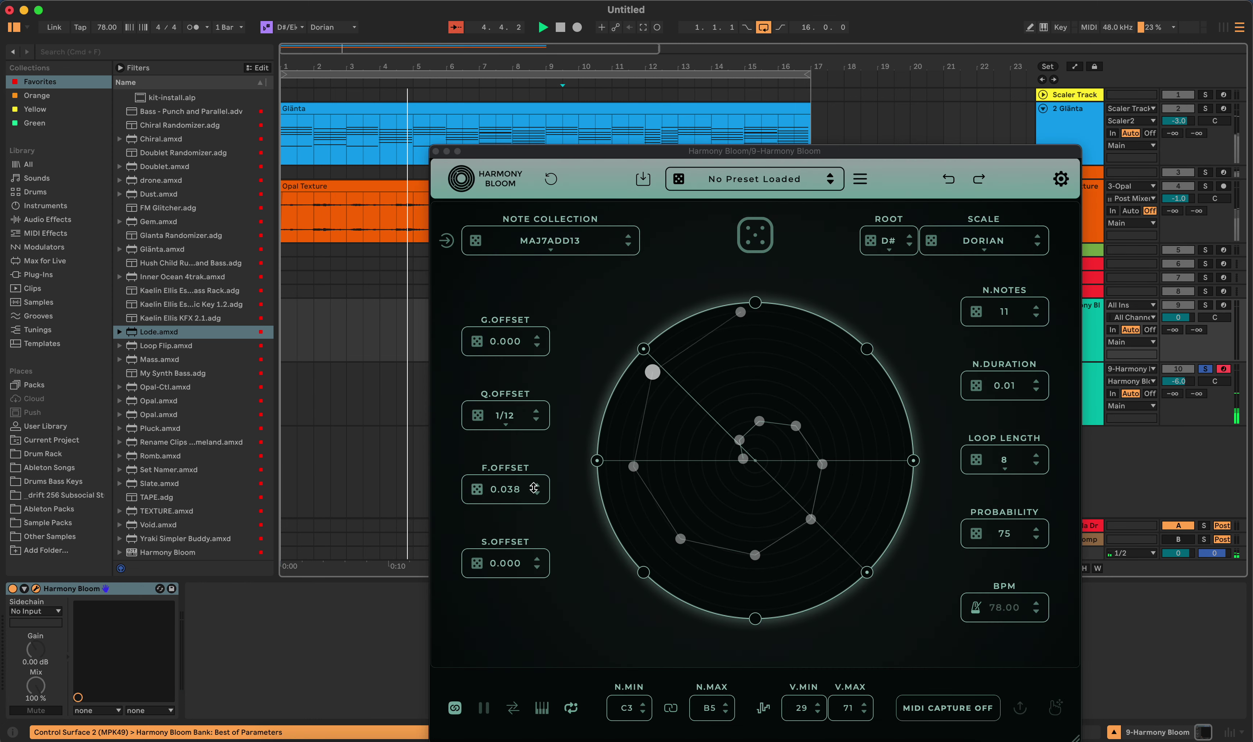
{"action": "left_click", "coordinate": [435, 152]}
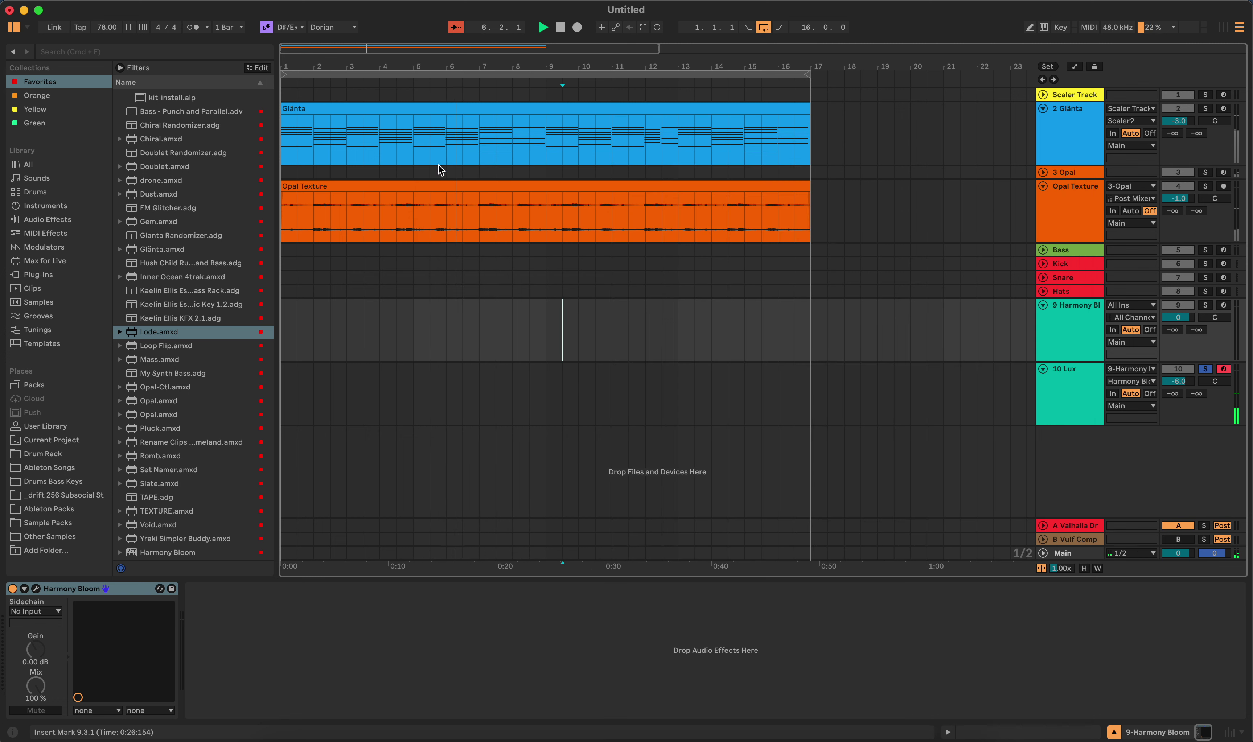
{"action": "left_click", "coordinate": [559, 28]}
{"action": "left_click", "coordinate": [559, 28]}
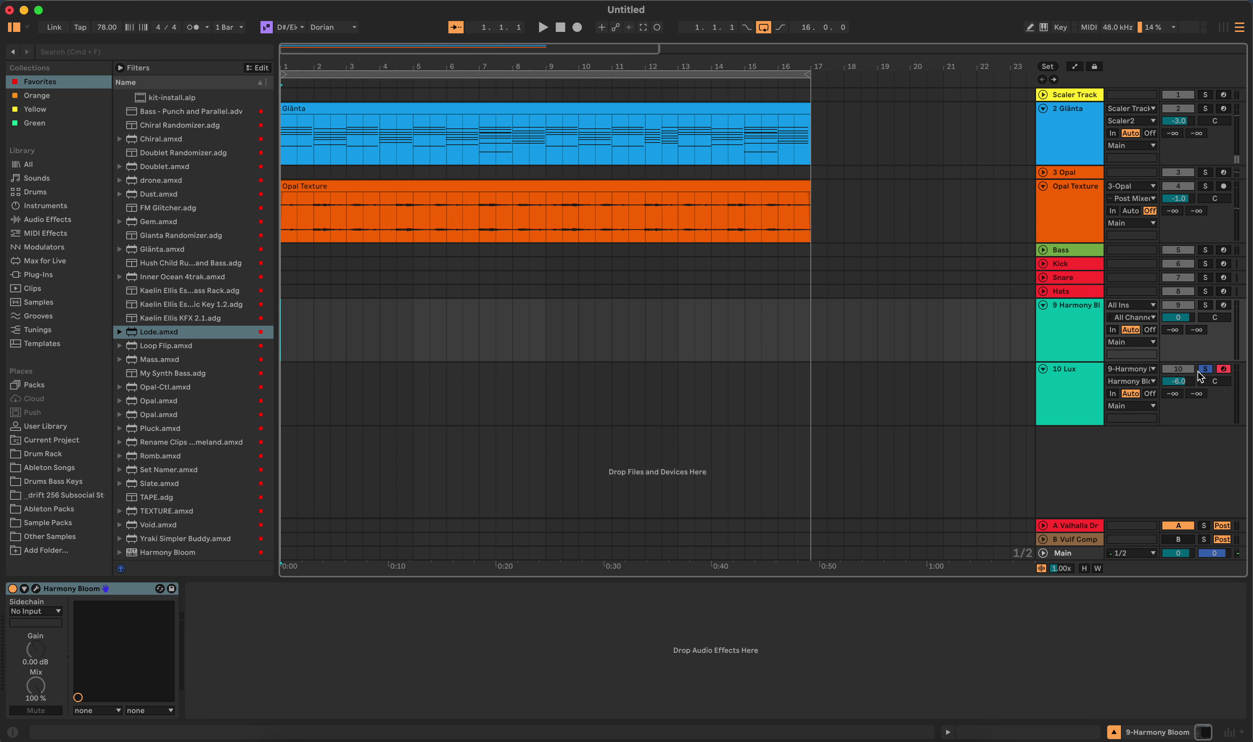
Disarm and unsolo the 10 Lux track, keeping its devices in view.
{"action": "left_click", "coordinate": [1222, 369]}
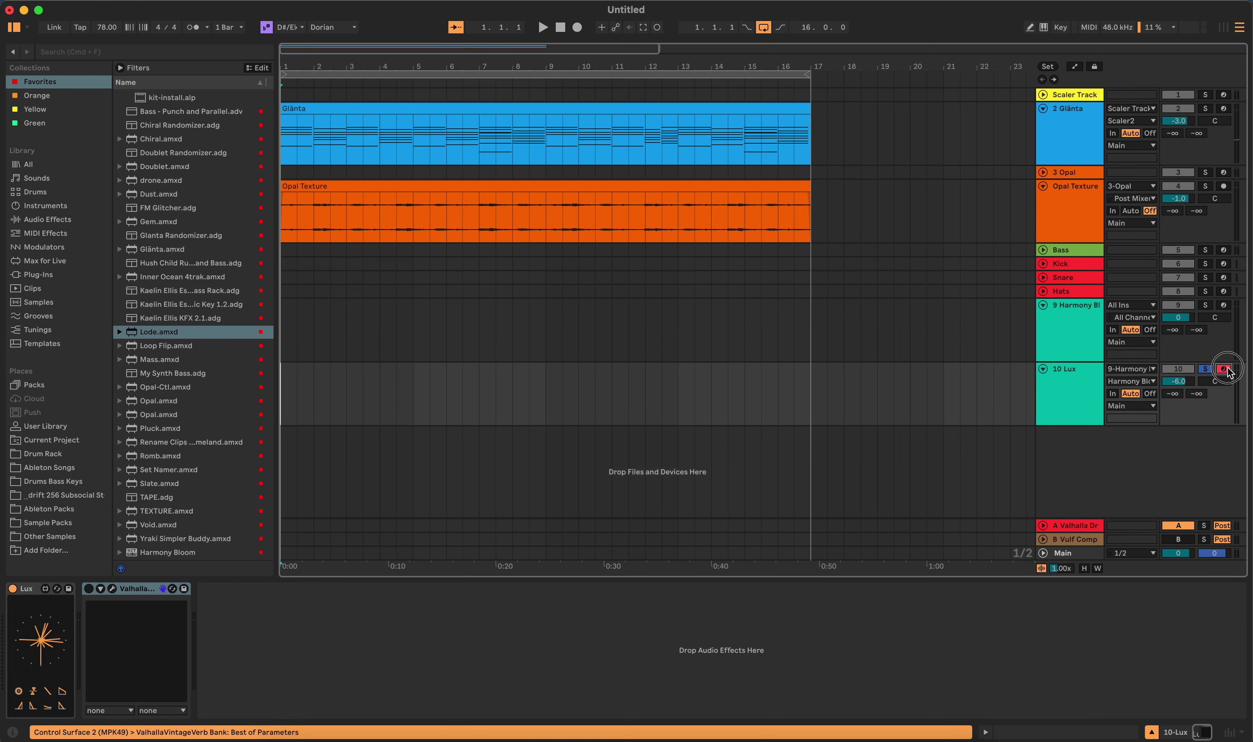
{"action": "left_click", "coordinate": [1204, 369]}
{"action": "left_click", "coordinate": [777, 402]}
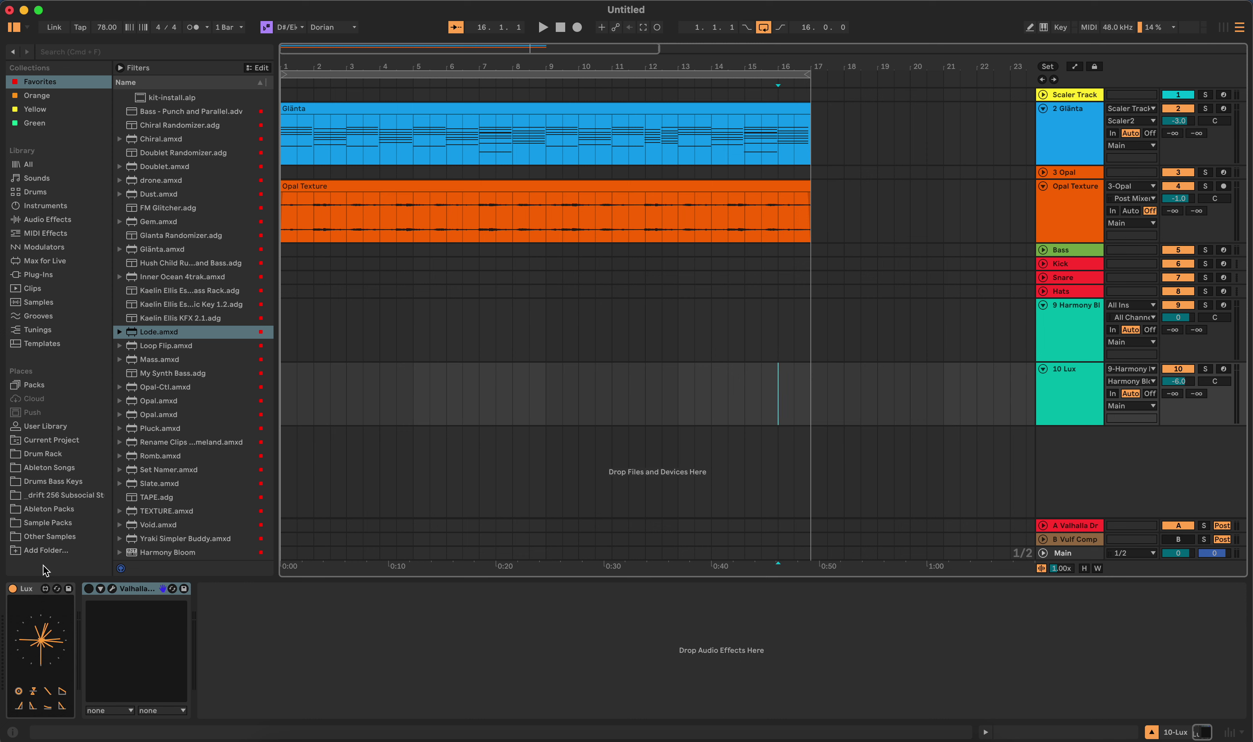
Browse ValhallaVintageVerb's Tom Wolfe presets on 10 Lux without changing the preset, close the plug-in window, and turn the reverb back on.
{"action": "left_click", "coordinate": [112, 589]}
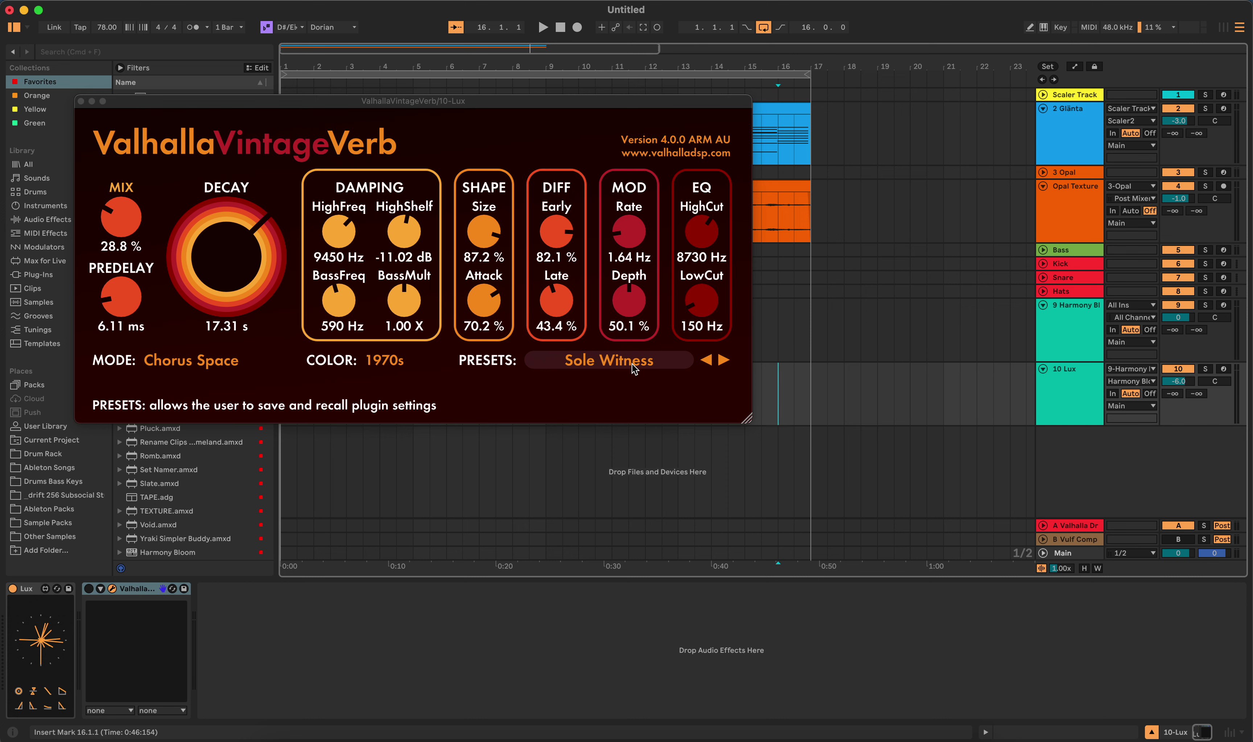
{"action": "left_click", "coordinate": [649, 367]}
{"action": "mouse_move", "coordinate": [587, 732]}
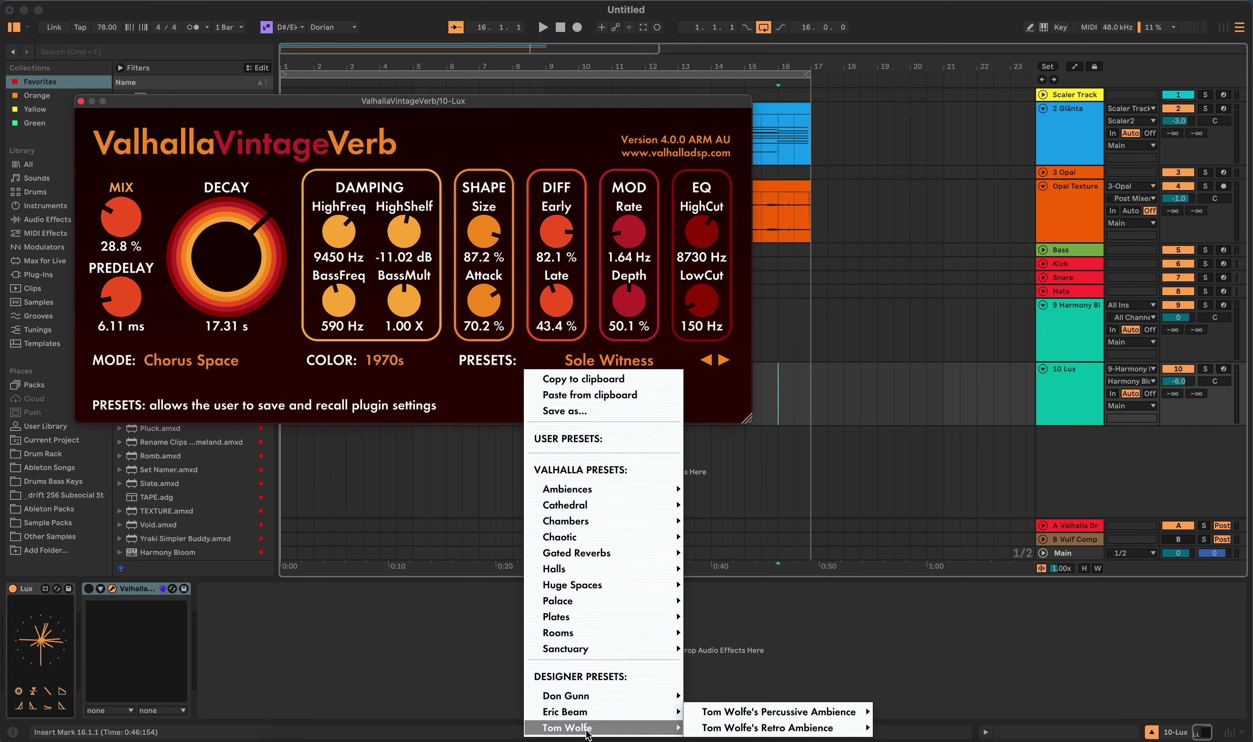
{"action": "mouse_move", "coordinate": [709, 731]}
{"action": "mouse_move", "coordinate": [723, 732]}
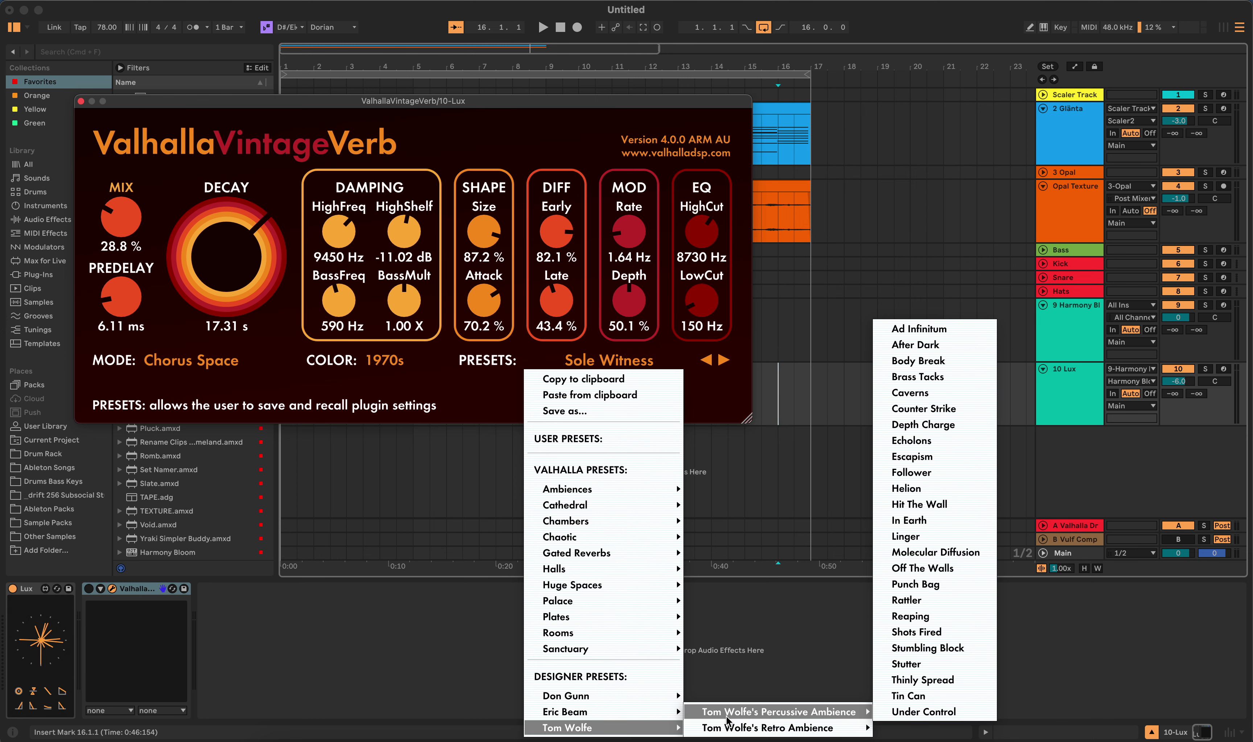
{"action": "left_click", "coordinate": [803, 340]}
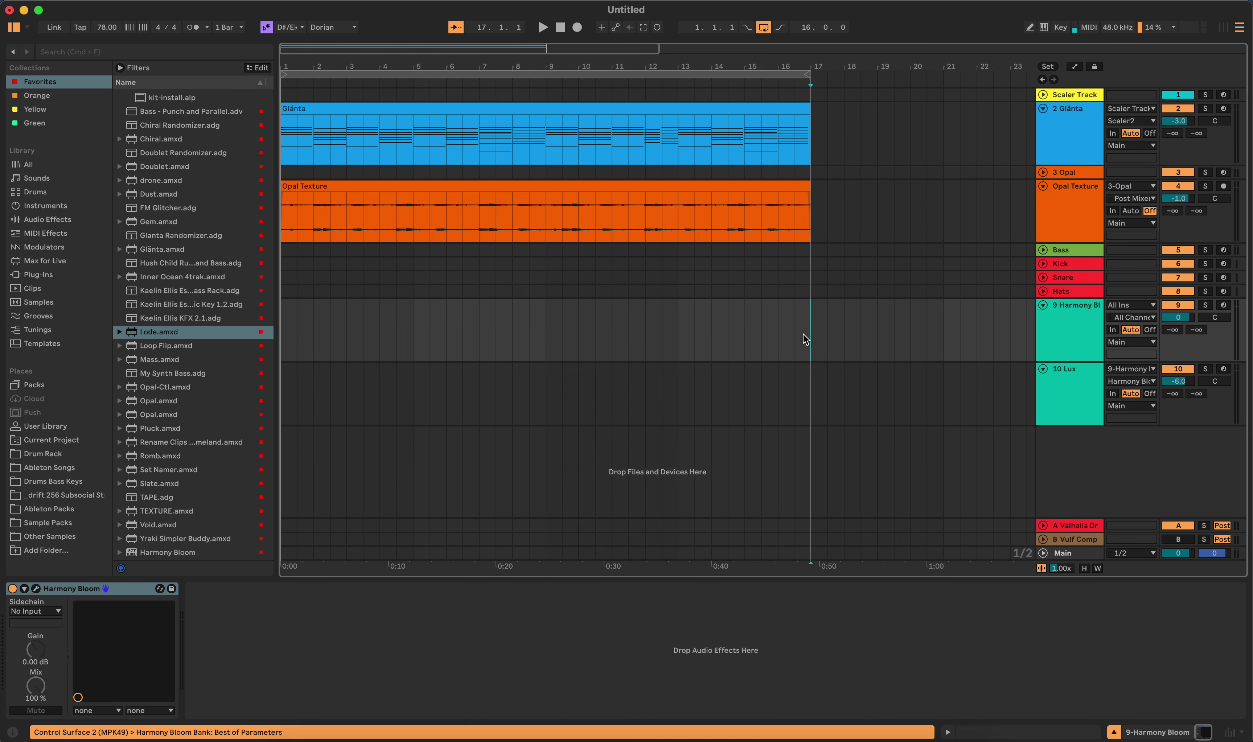
{"action": "left_click", "coordinate": [714, 394]}
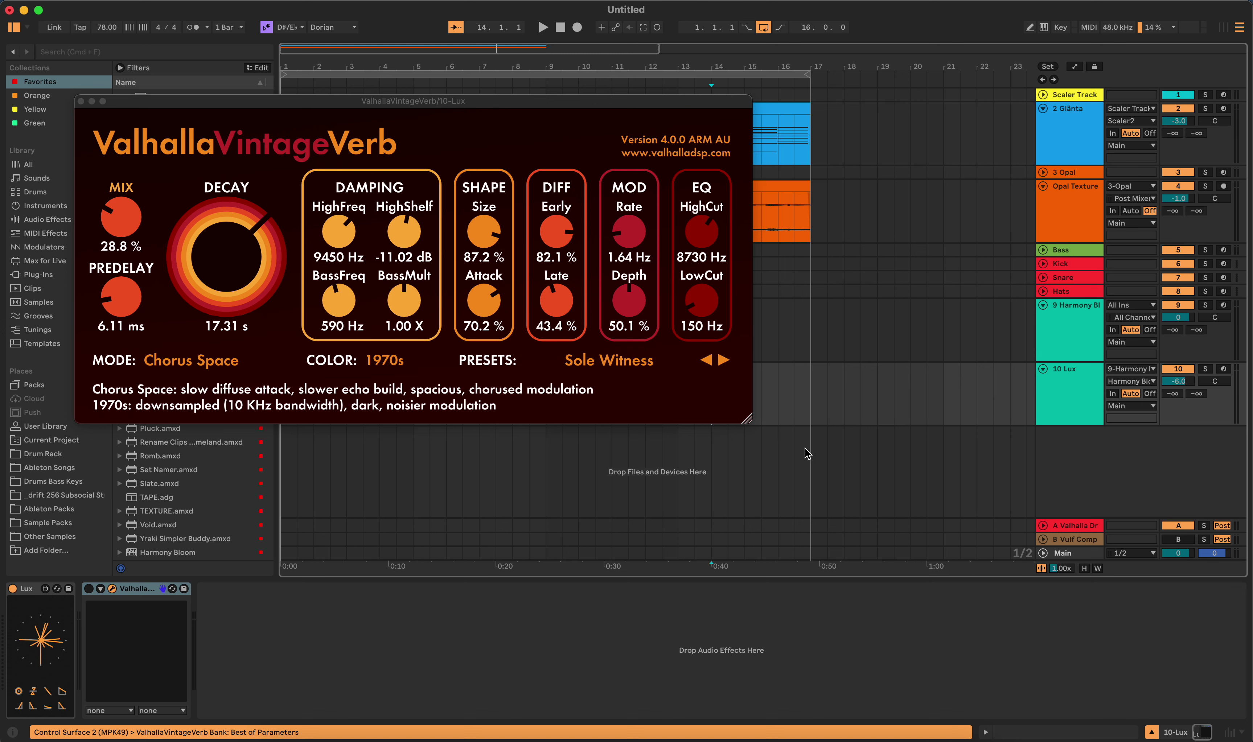
{"action": "left_click", "coordinate": [80, 100]}
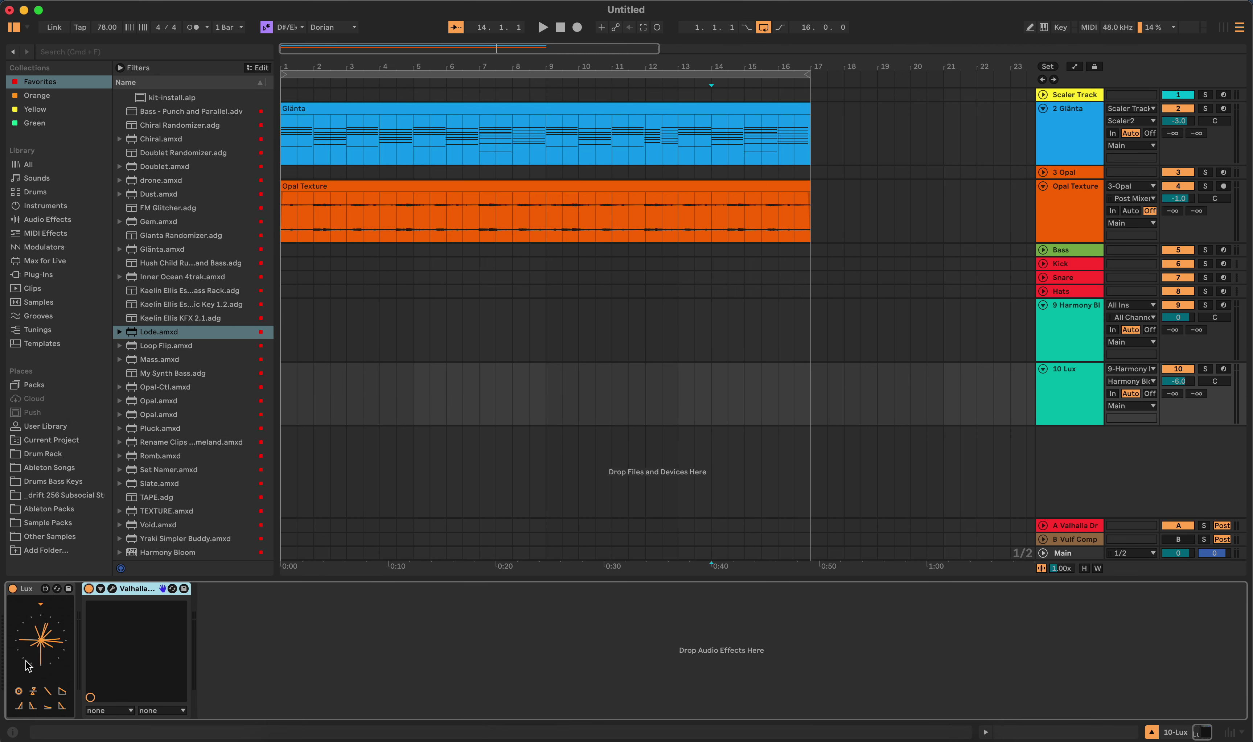
Play the arrangement from the start, arm 10 Lux to bring in its part, and return the playhead to bar 1.
{"action": "left_click", "coordinate": [560, 27]}
{"action": "left_click", "coordinate": [541, 27]}
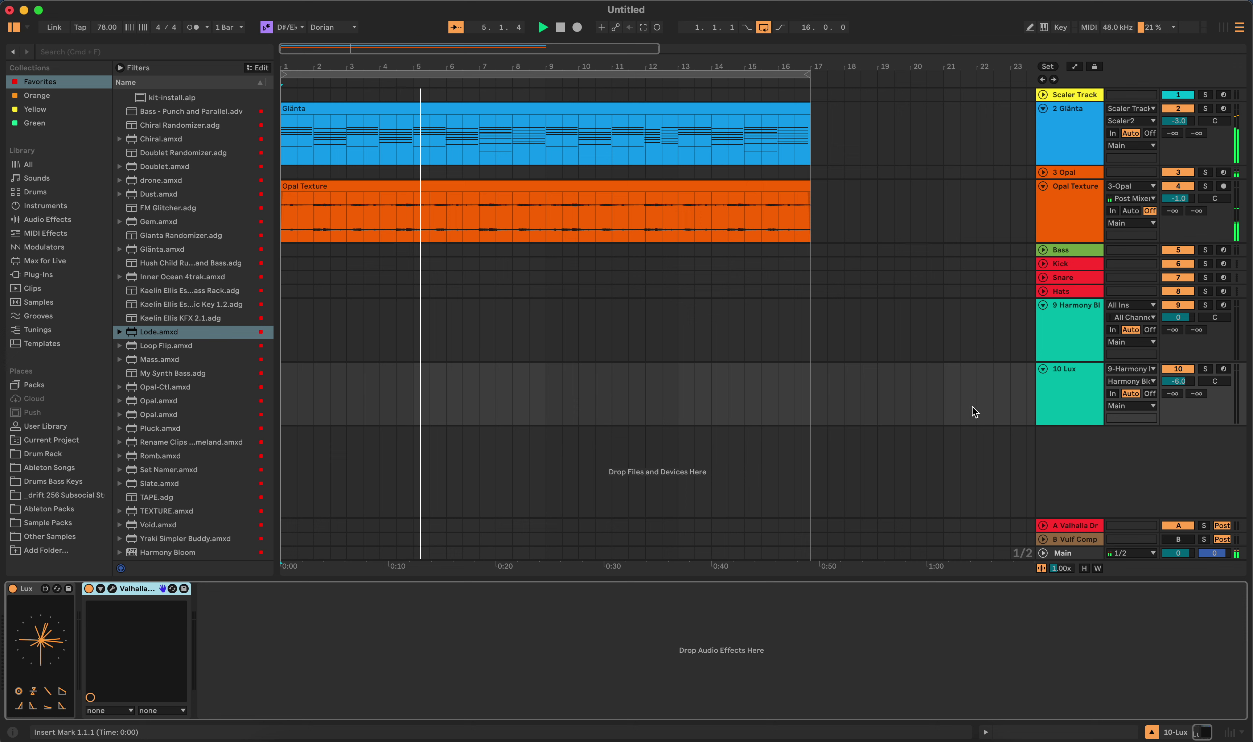
{"action": "left_click", "coordinate": [1223, 369]}
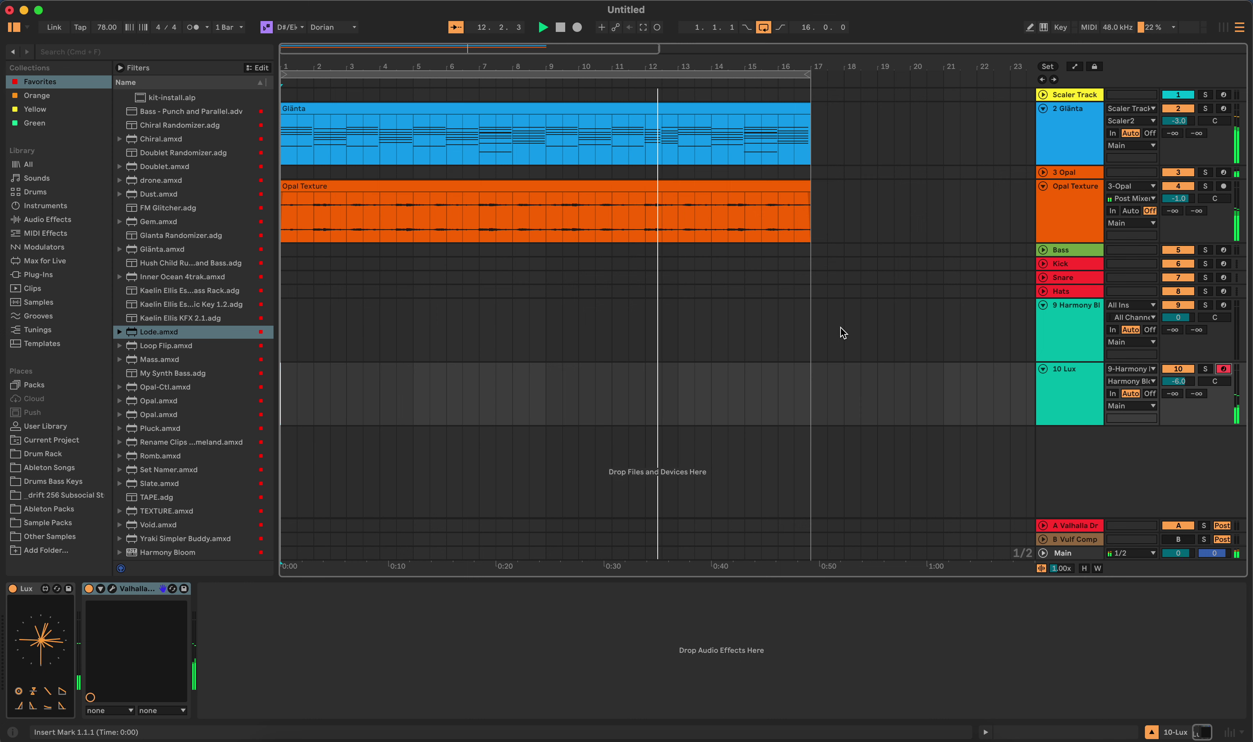
{"action": "left_click", "coordinate": [559, 28]}
{"action": "left_click", "coordinate": [559, 27]}
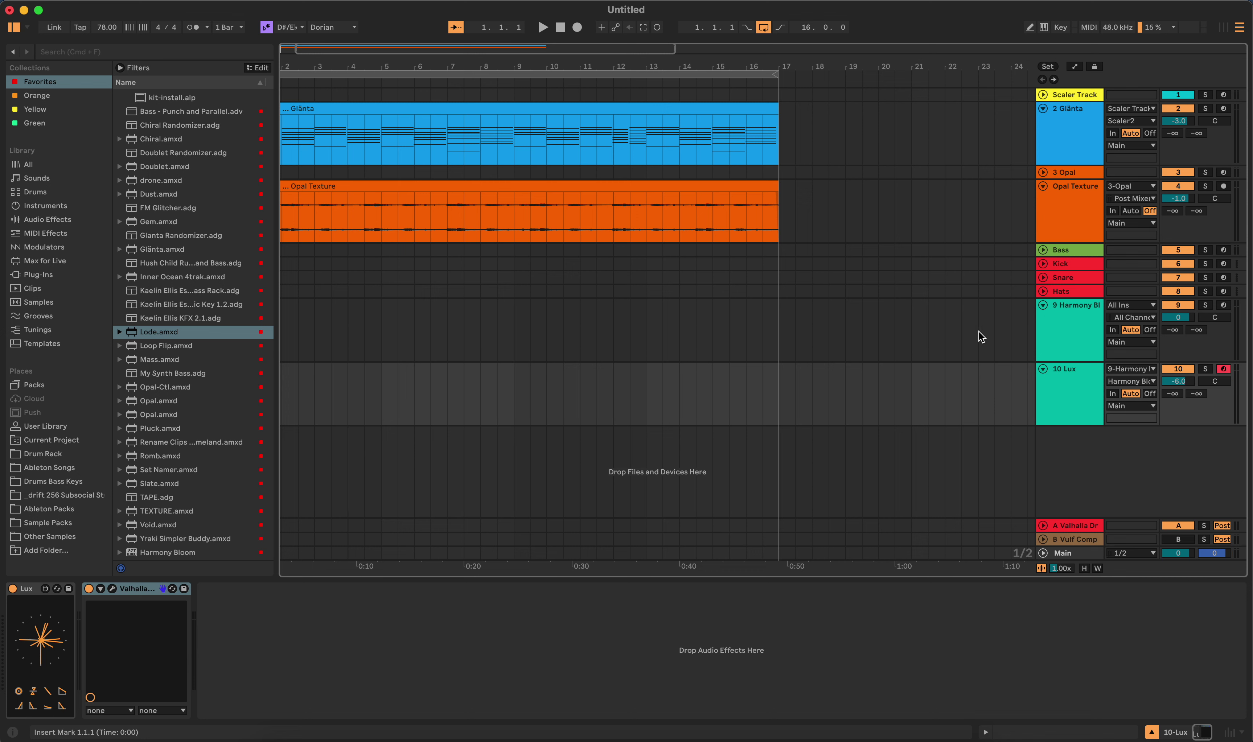
Examine the note pattern and settings in the Harmony Bloom plug-in on track 9, and close its window.
{"action": "left_click", "coordinate": [763, 324]}
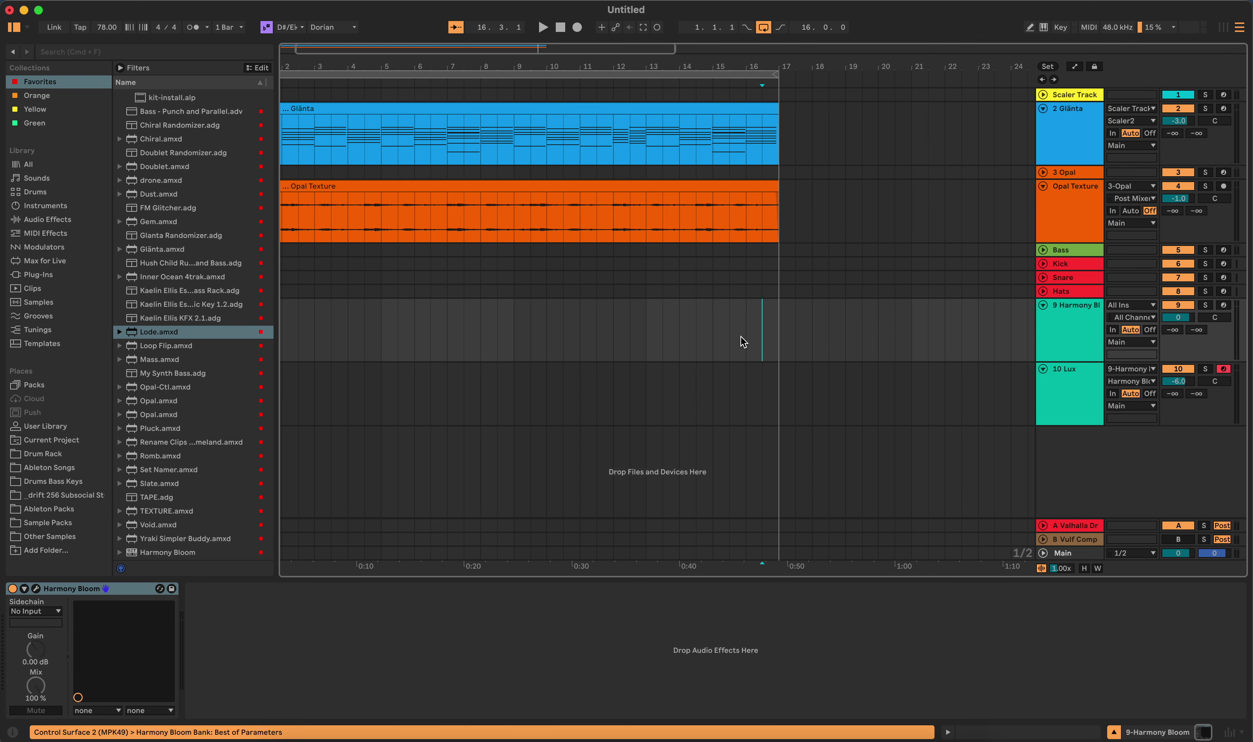
{"action": "left_click", "coordinate": [35, 588]}
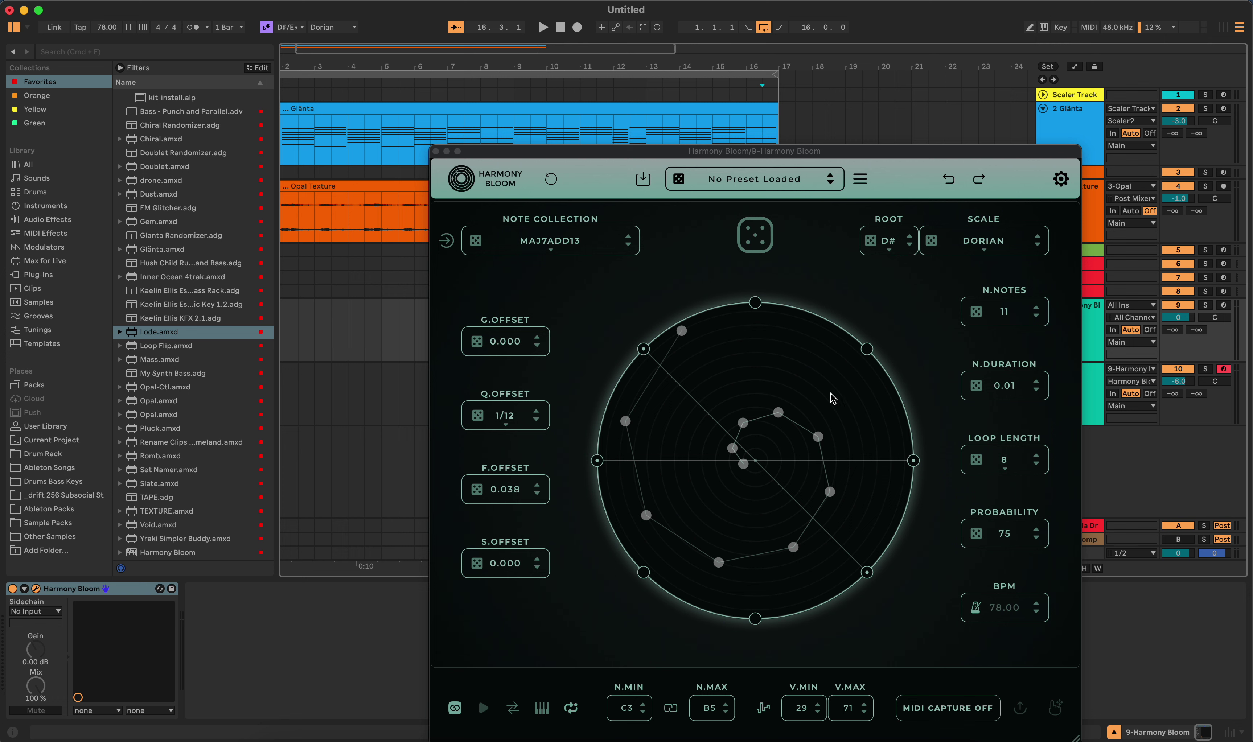
{"action": "left_click", "coordinate": [435, 151]}
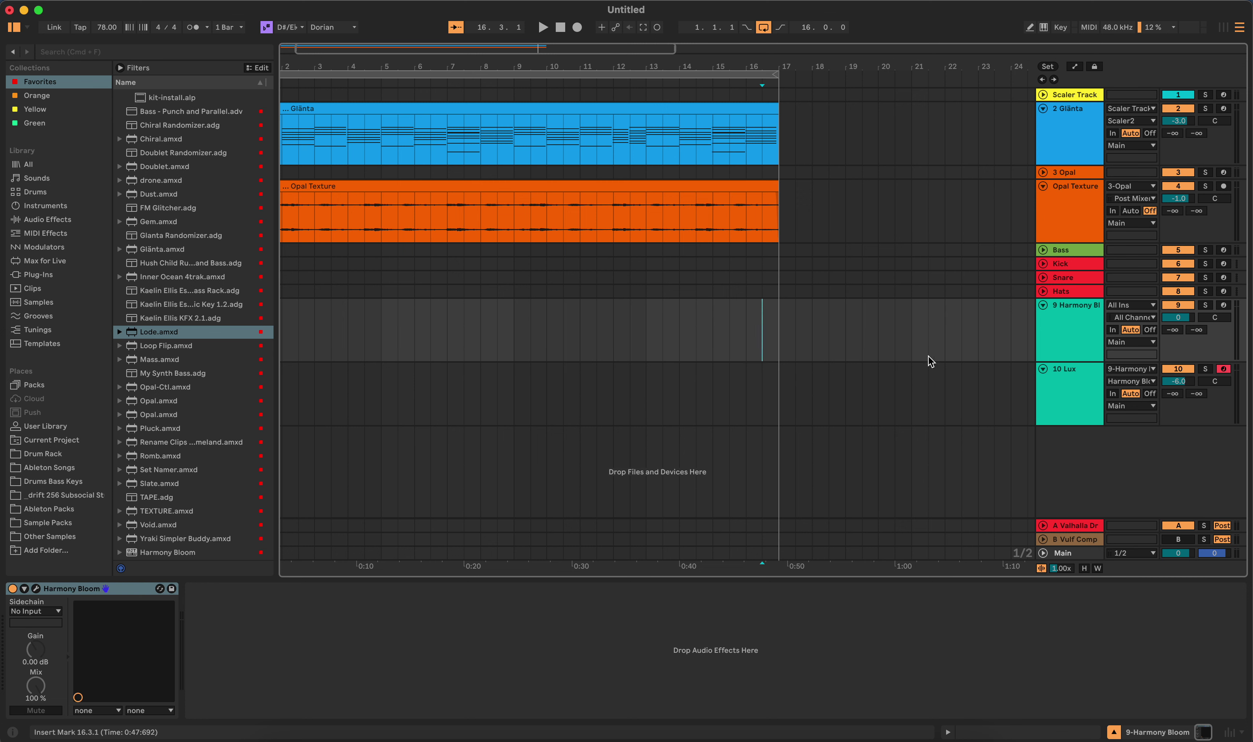
Add Lode.amxd on a new track below 10 Lux and recolour that track green.
{"action": "left_click_drag", "start_coordinate": [147, 332], "coordinate": [1087, 466]}
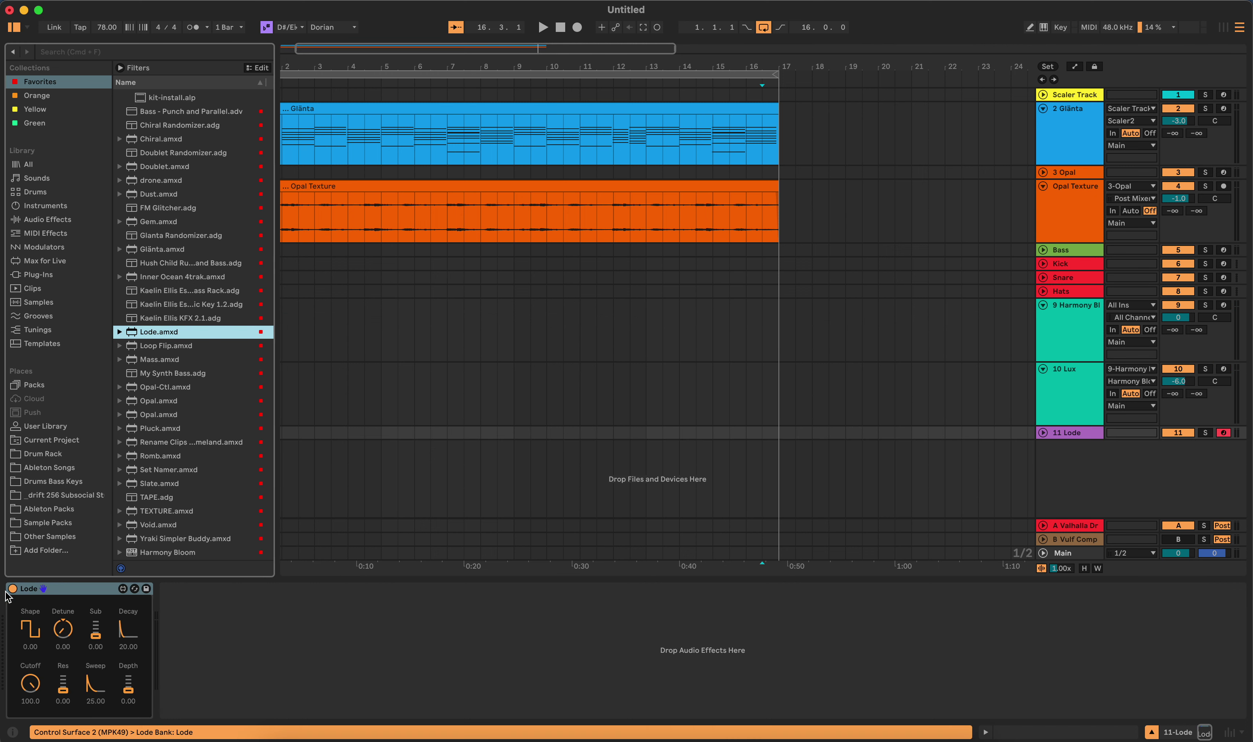
{"action": "right_click", "coordinate": [1063, 432]}
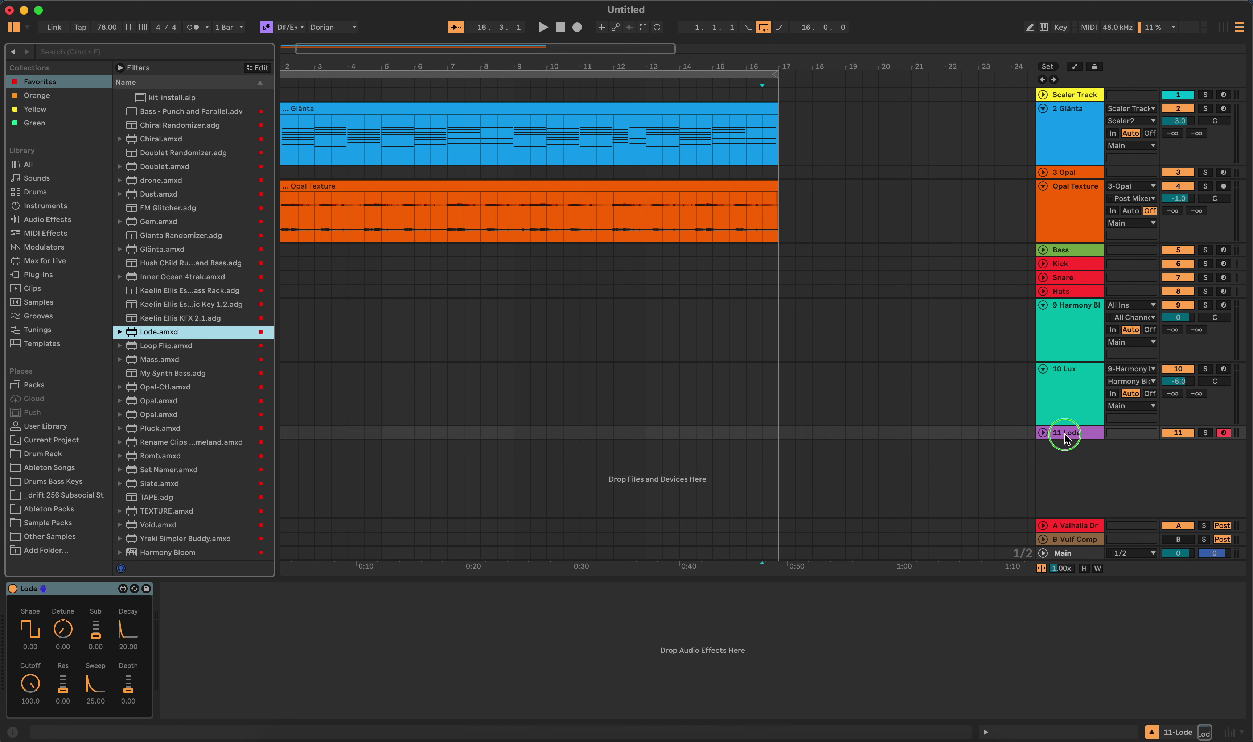
{"action": "left_click", "coordinate": [1138, 373]}
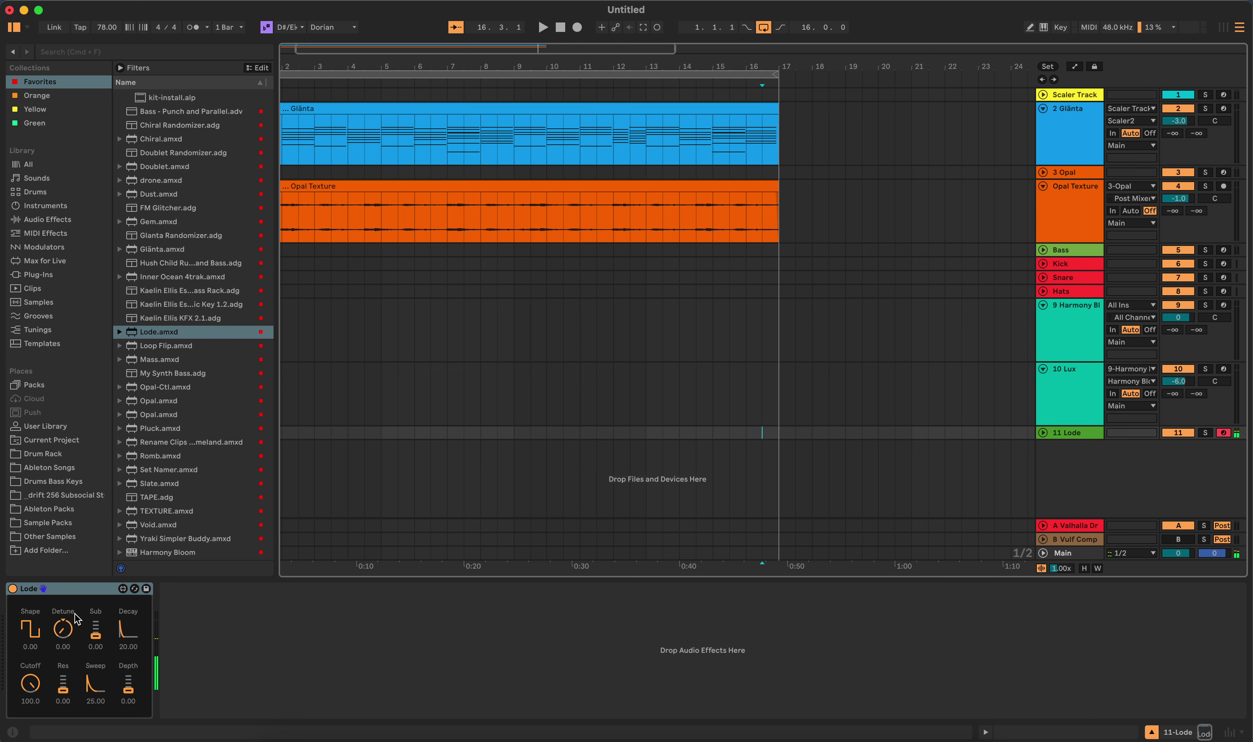
Adjust the Lode sound to Shape -37.4, Decay 50.71, Cutoff 42.52, Res 1.57 and Sweep 37.99.
{"action": "left_click_drag", "start_coordinate": [31, 628], "coordinate": [70, 635]}
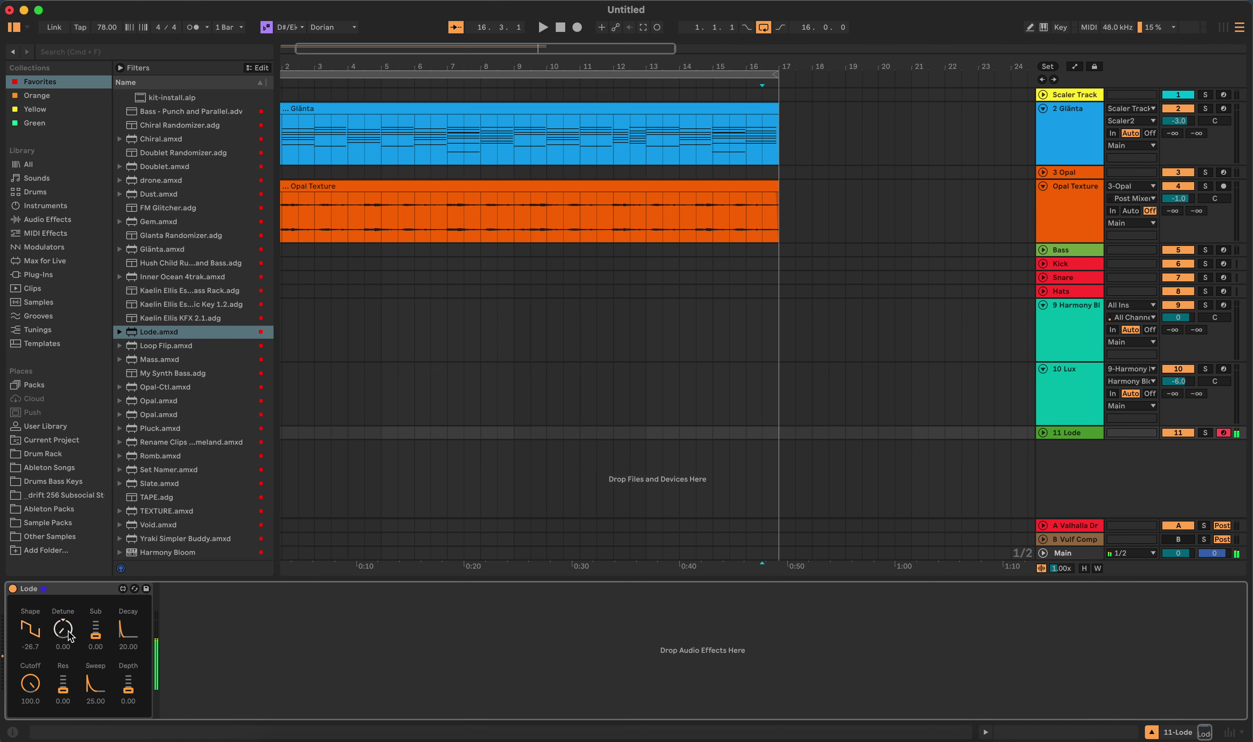
{"action": "left_click_drag", "start_coordinate": [31, 684], "coordinate": [32, 701]}
{"action": "left_click_drag", "start_coordinate": [96, 630], "coordinate": [95, 687]}
{"action": "left_click_drag", "start_coordinate": [62, 686], "coordinate": [62, 676]}
{"action": "left_click_drag", "start_coordinate": [128, 688], "coordinate": [128, 674]}
{"action": "left_click_drag", "start_coordinate": [30, 630], "coordinate": [31, 643]}
{"action": "left_click_drag", "start_coordinate": [31, 683], "coordinate": [31, 693]}
Play the arrangement while watching the chords in Scaler2 on the Scaler Track, stop playback, and close the plug-in window.
{"action": "key", "text": "space"}
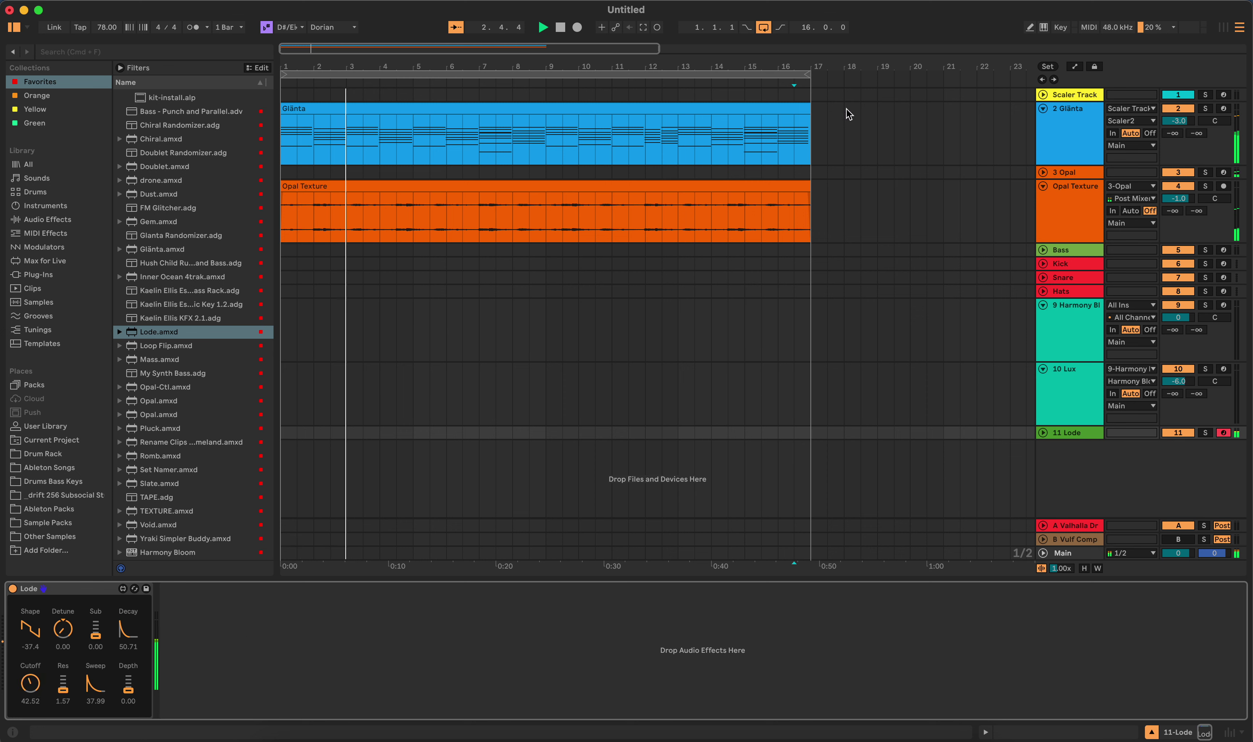
{"action": "left_click", "coordinate": [827, 95]}
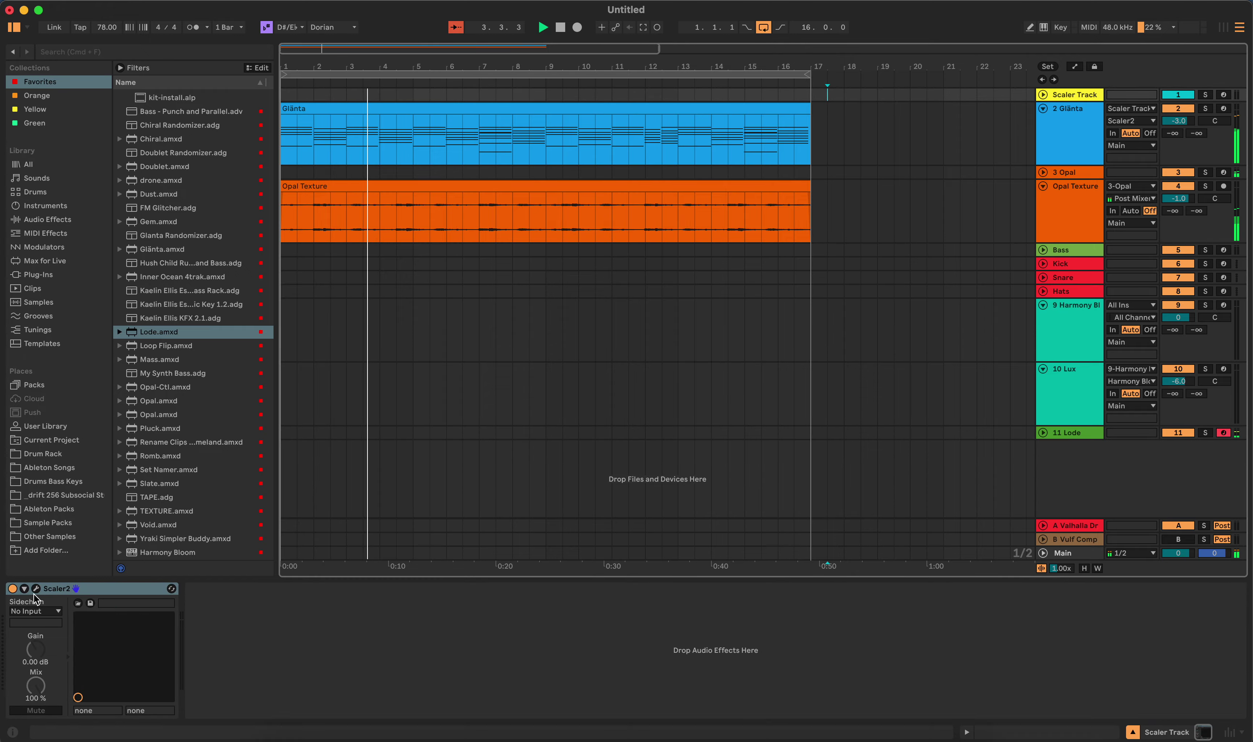
{"action": "left_click", "coordinate": [36, 589]}
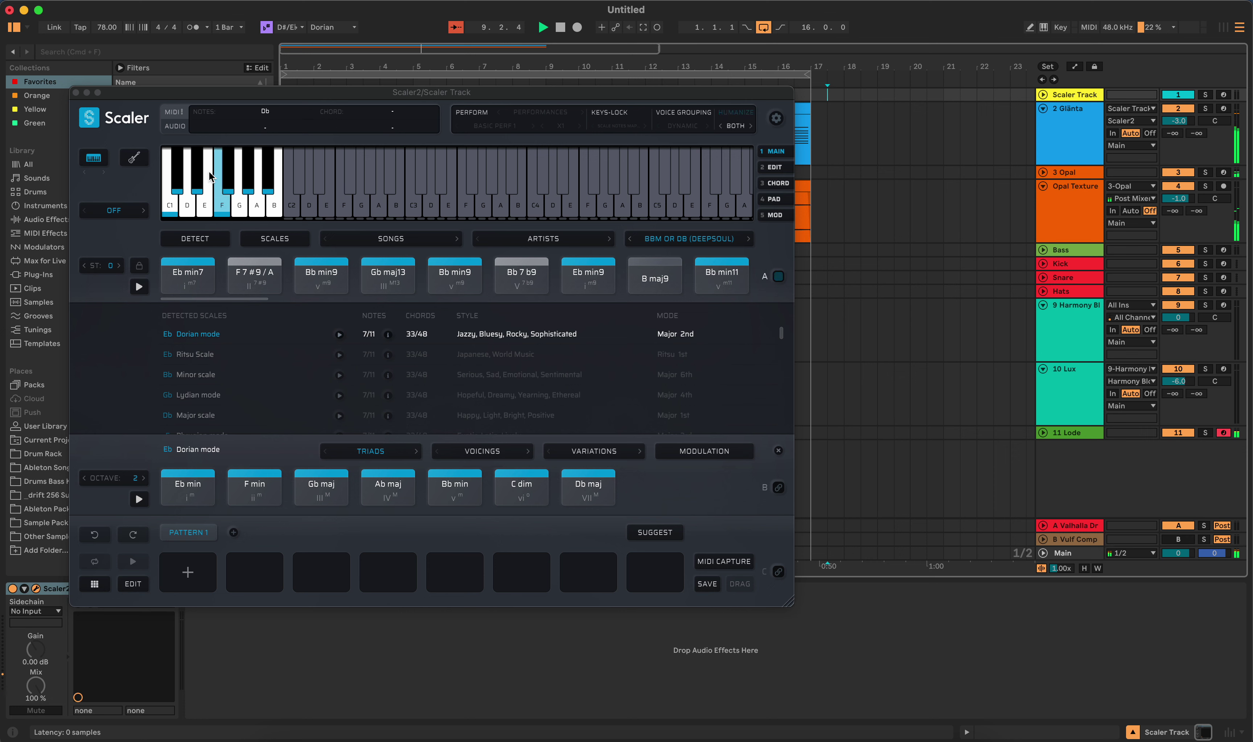
{"action": "left_click", "coordinate": [559, 28]}
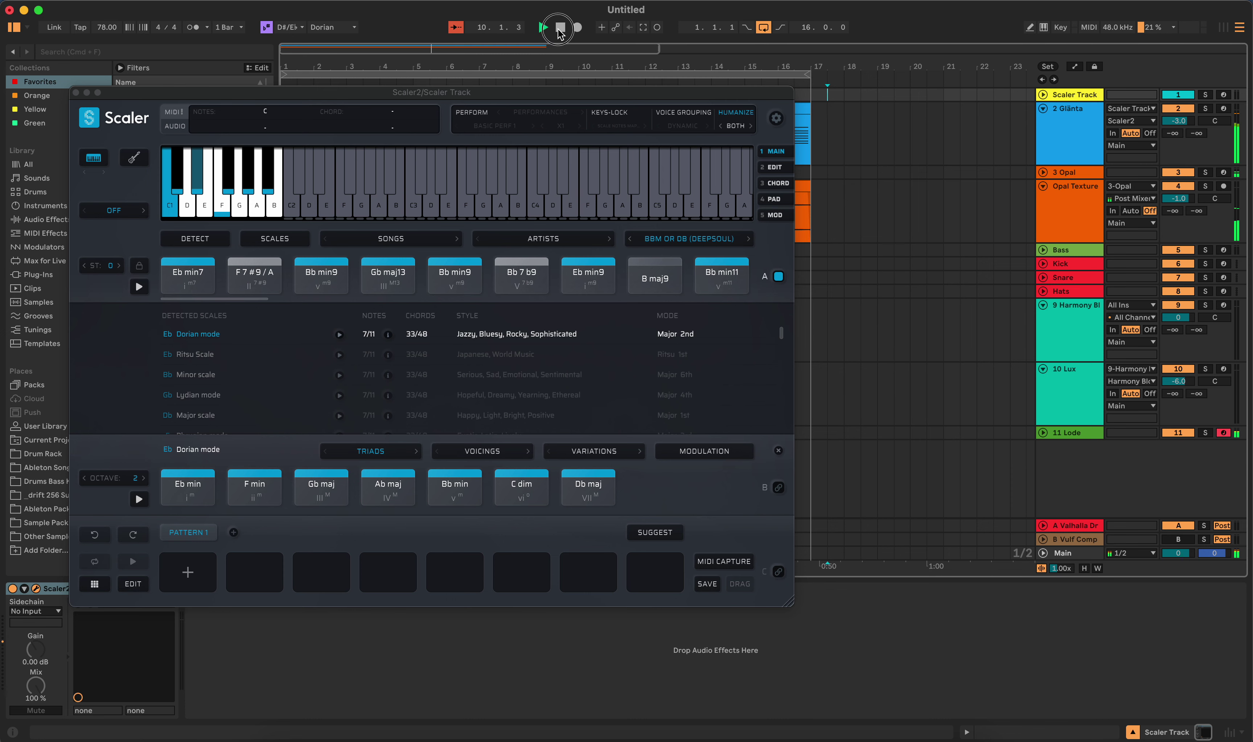
{"action": "left_click", "coordinate": [76, 93]}
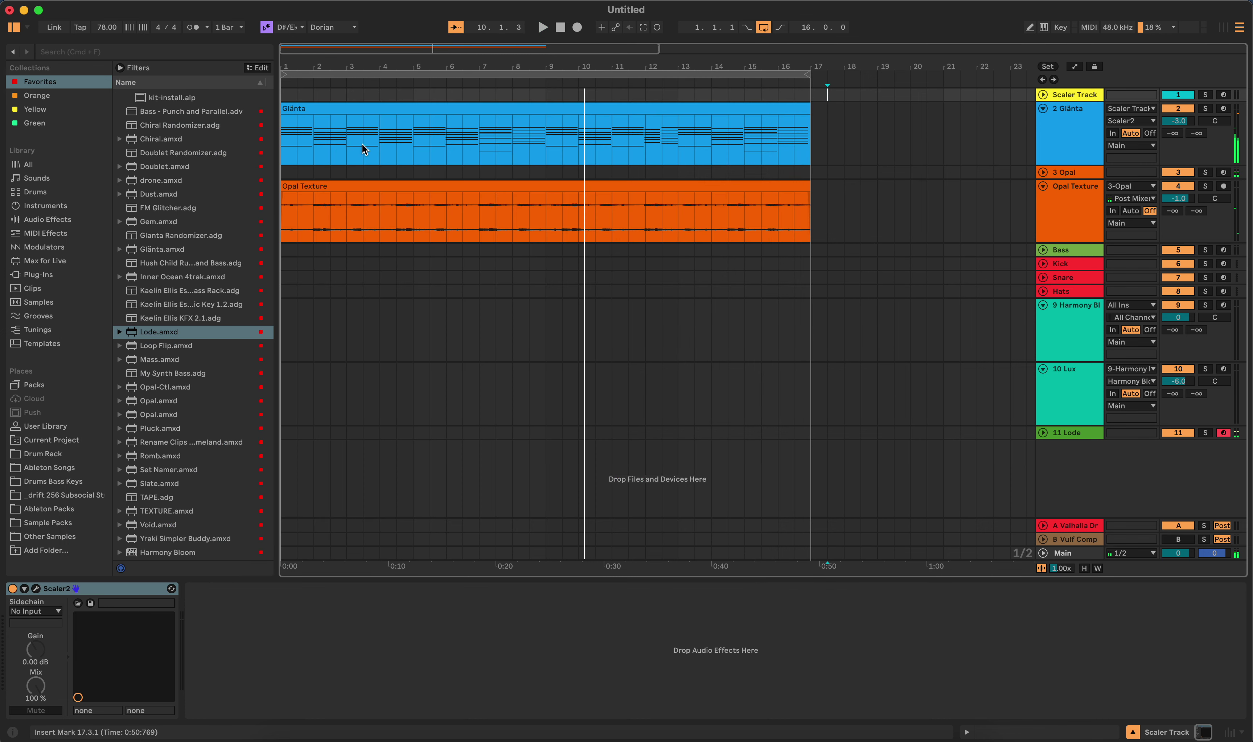
Open the Glänta clip's notes in the MIDI note editor.
{"action": "double_click", "coordinate": [535, 120]}
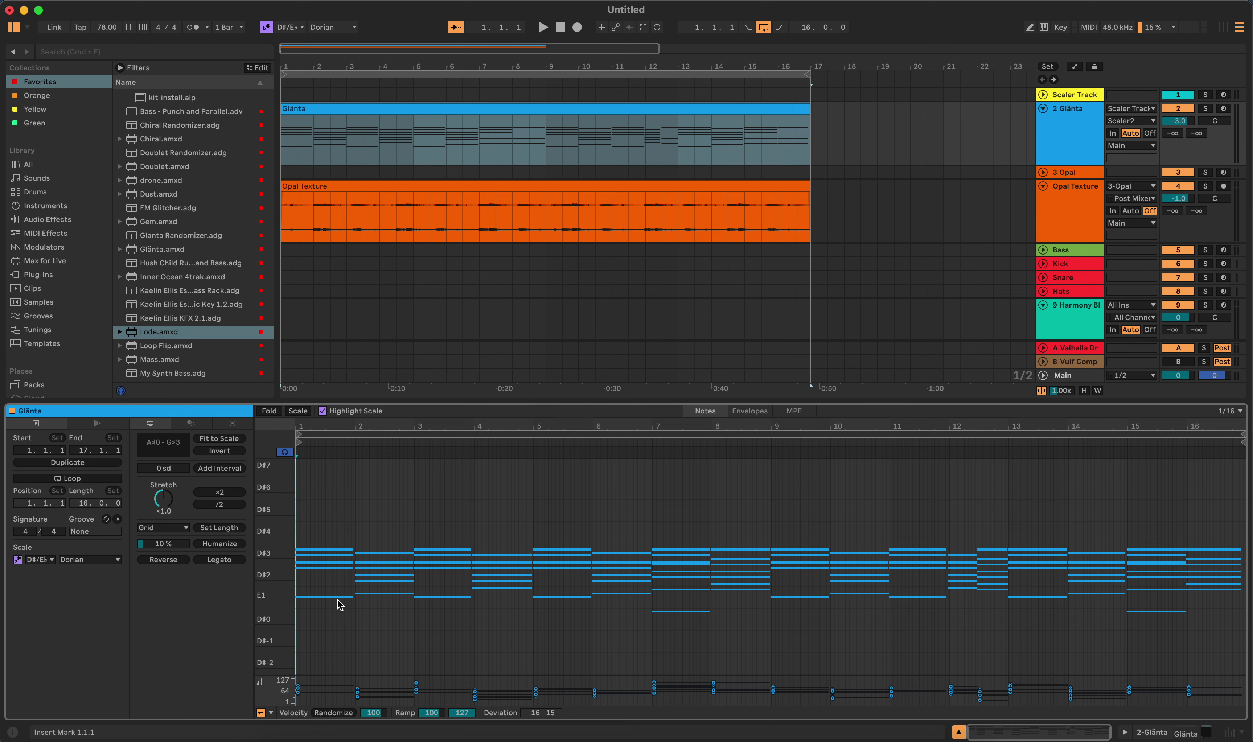
Examine the notes across the whole Glänta clip, play the arrangement while following them, and stop playback.
{"action": "scroll", "coordinate": [340, 604], "scroll_direction": "up", "scroll_amount": 5}
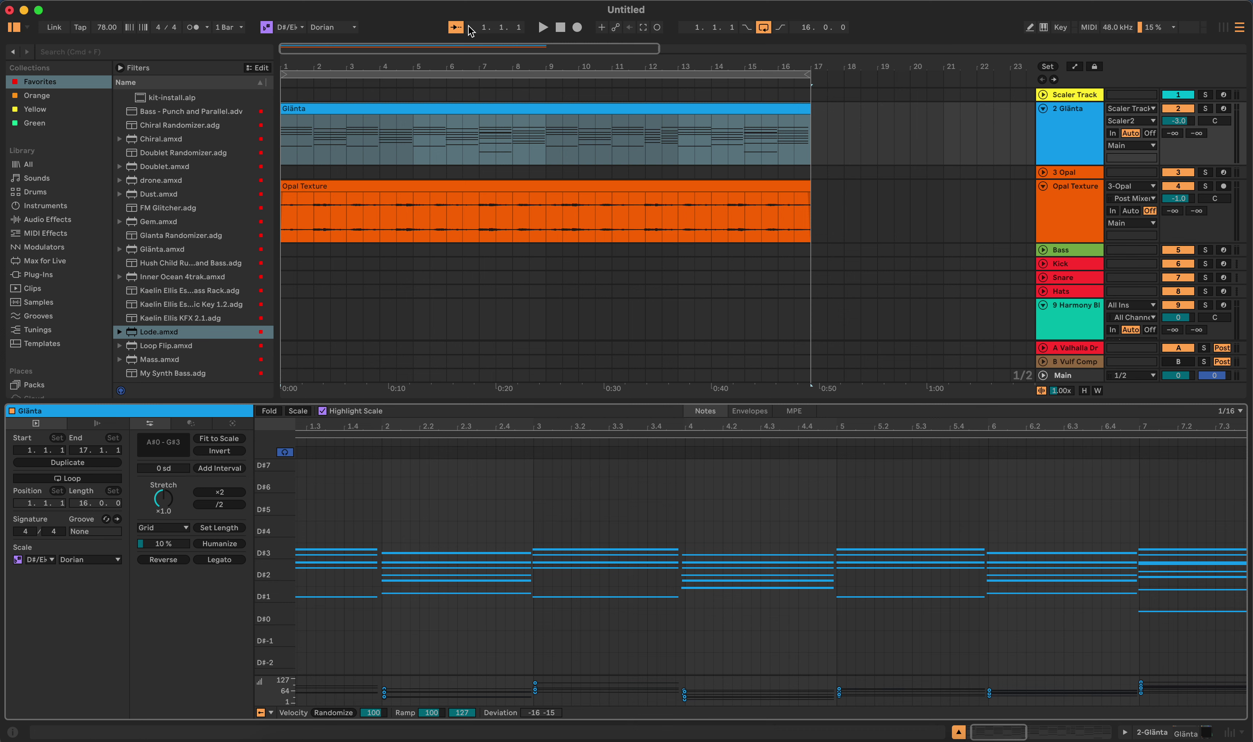
{"action": "left_click", "coordinate": [469, 108]}
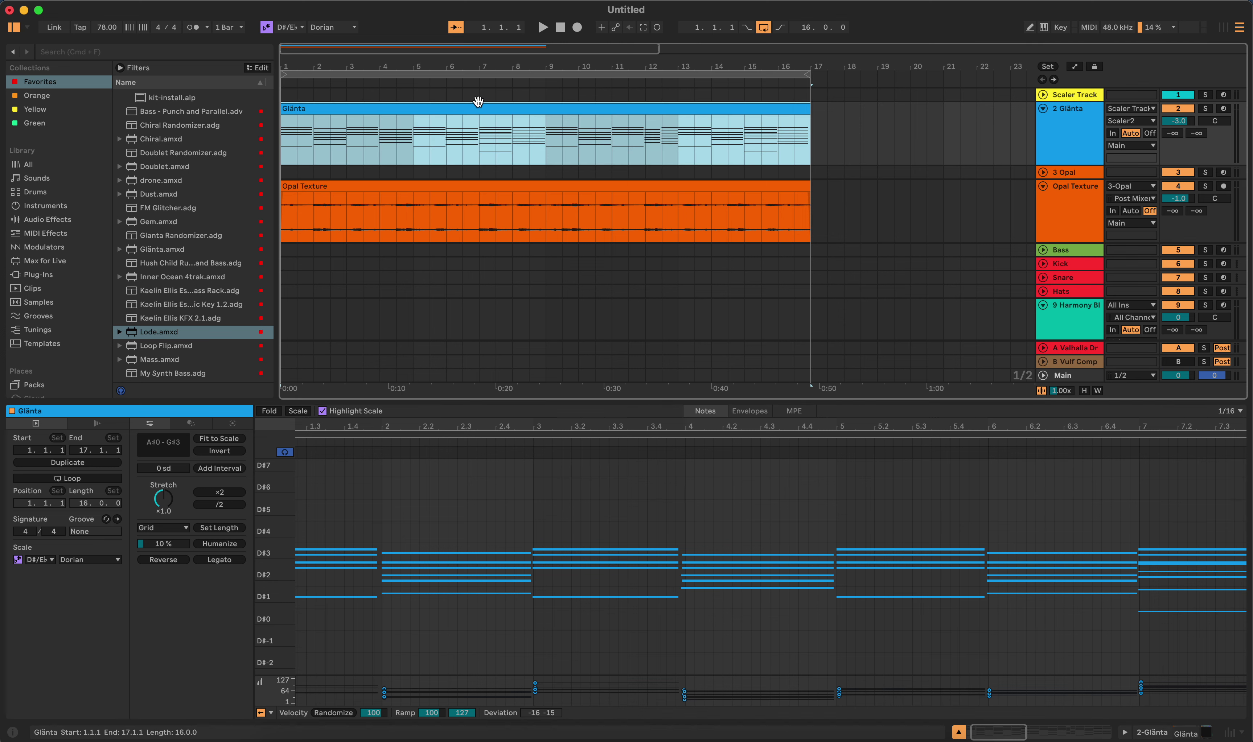
{"action": "double_click", "coordinate": [478, 103]}
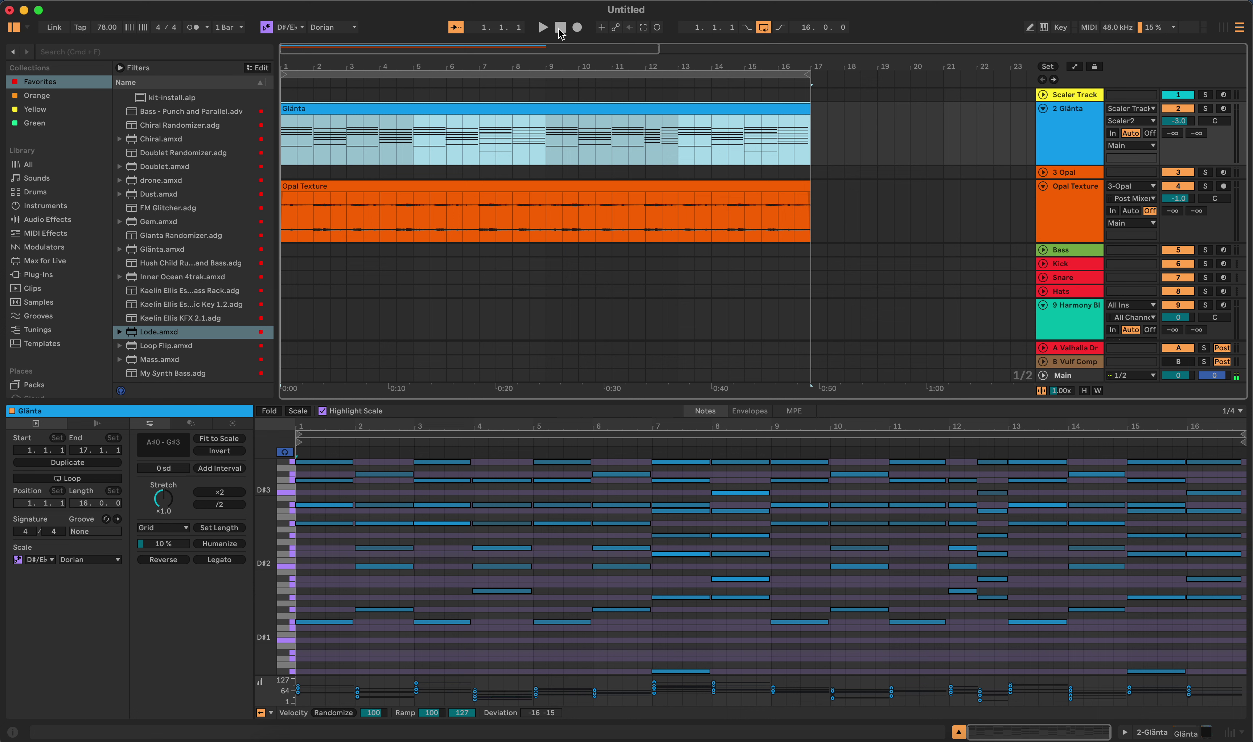
{"action": "left_click", "coordinate": [543, 29]}
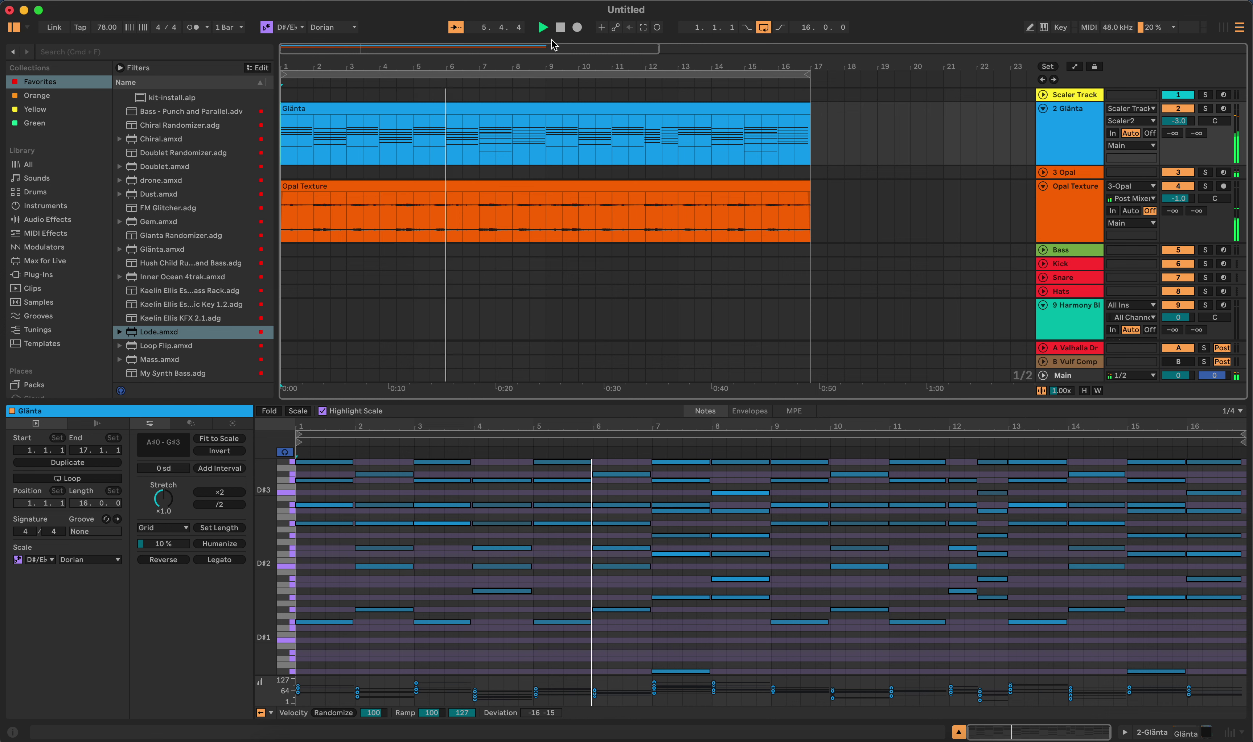
{"action": "left_click", "coordinate": [559, 27]}
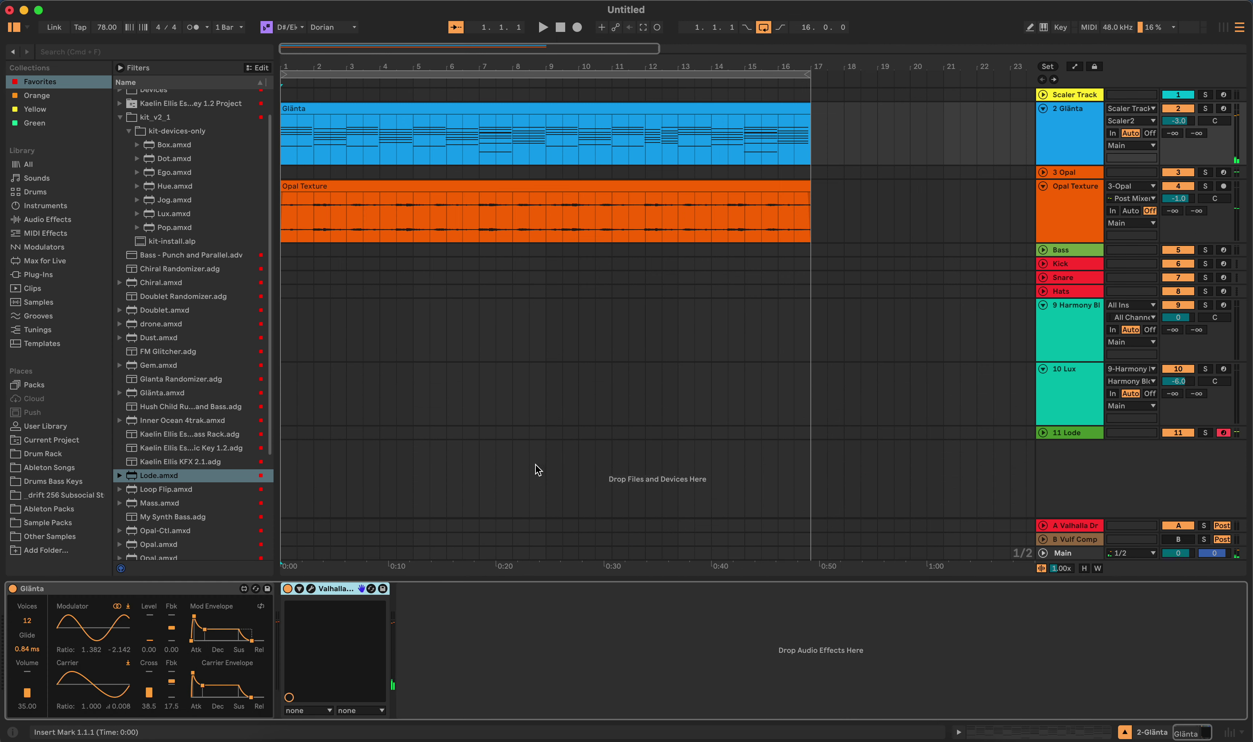
Delete the 11 Lode track from the arrangement.
{"action": "left_click", "coordinate": [984, 433]}
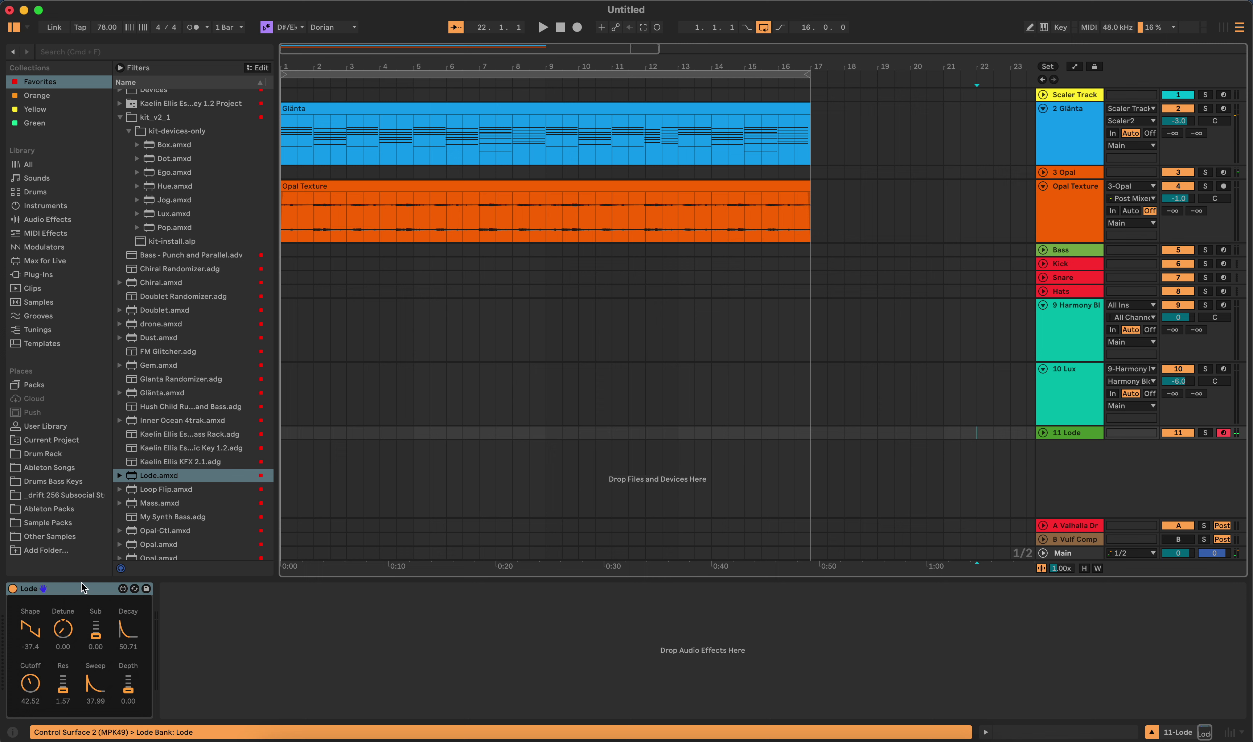
{"action": "left_click", "coordinate": [1077, 433]}
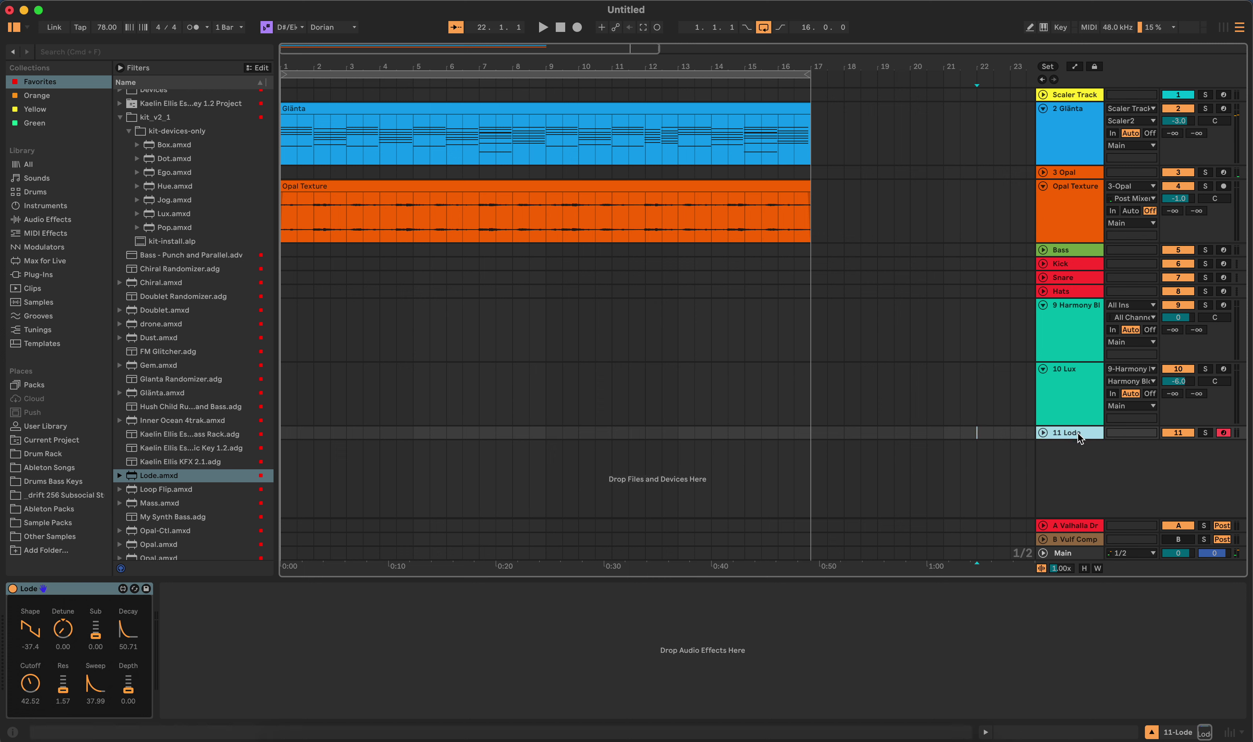
{"action": "key", "text": "Delete"}
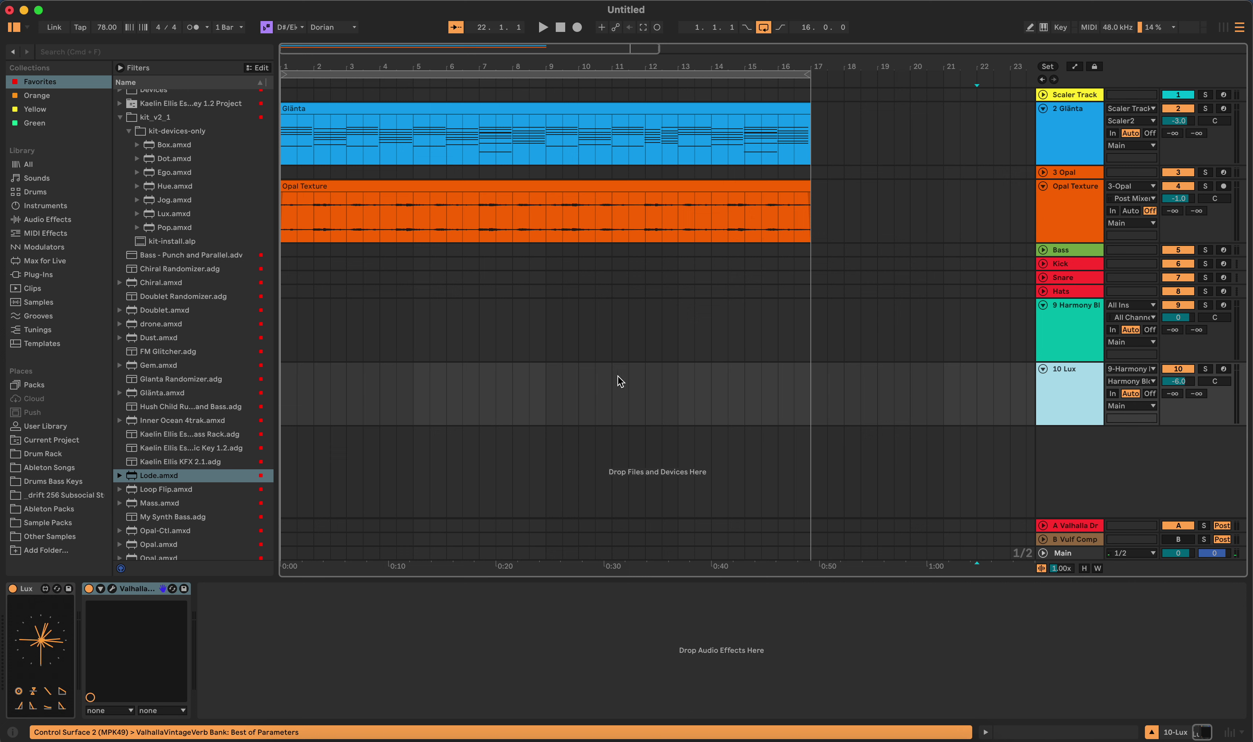
Arm the Bass track with its Trilian plug-in window closed, and play the arrangement from the start to try a bass part before stopping.
{"action": "left_click", "coordinate": [1223, 250]}
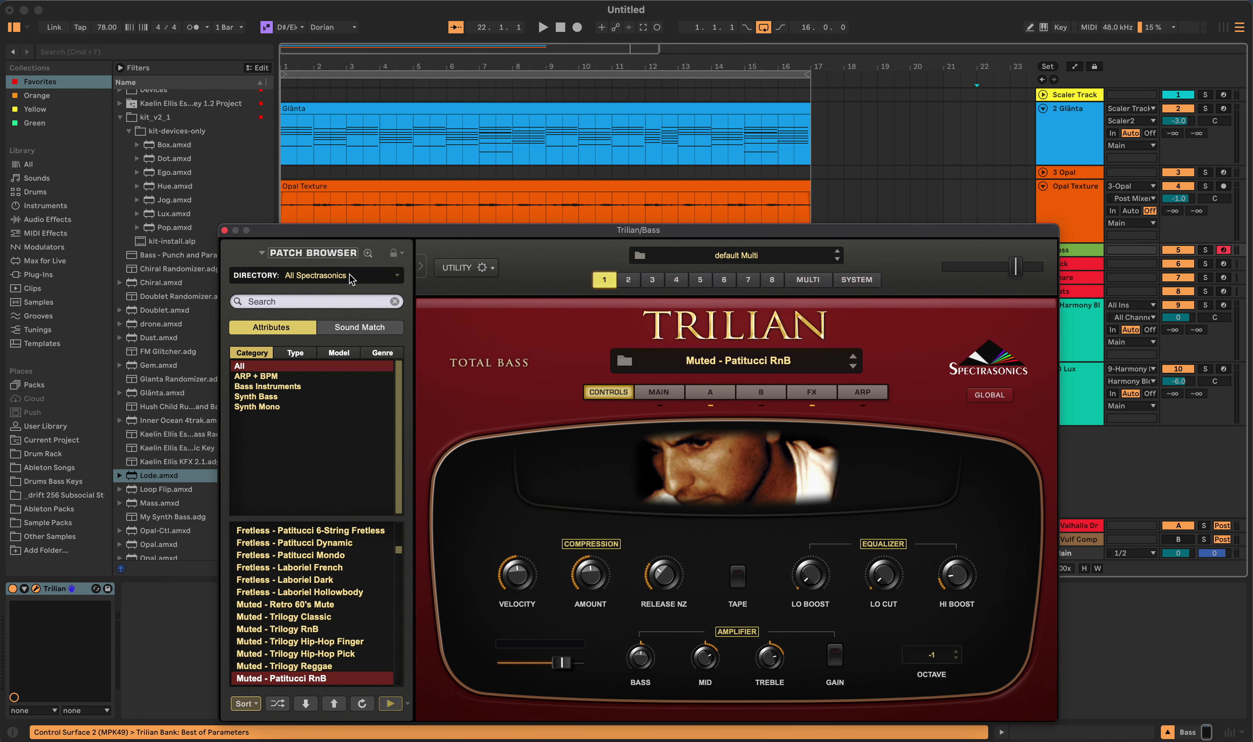
{"action": "left_click", "coordinate": [224, 230]}
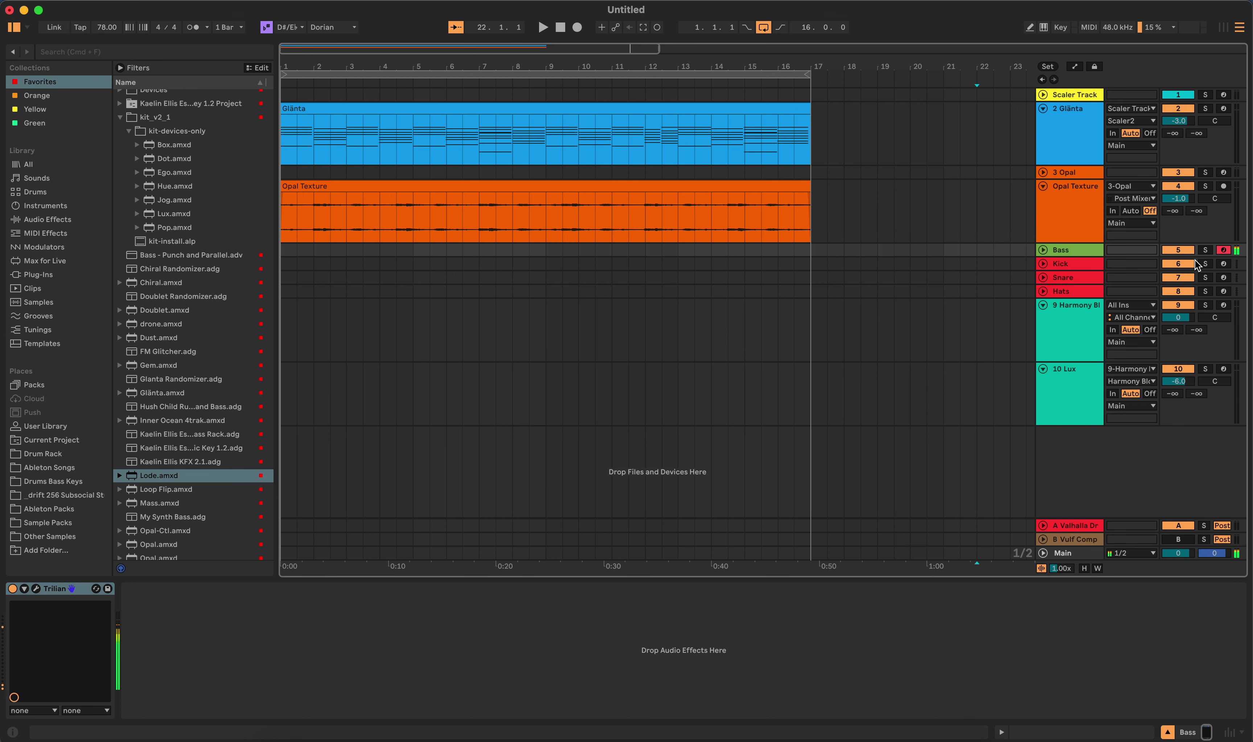
{"action": "key", "text": "space"}
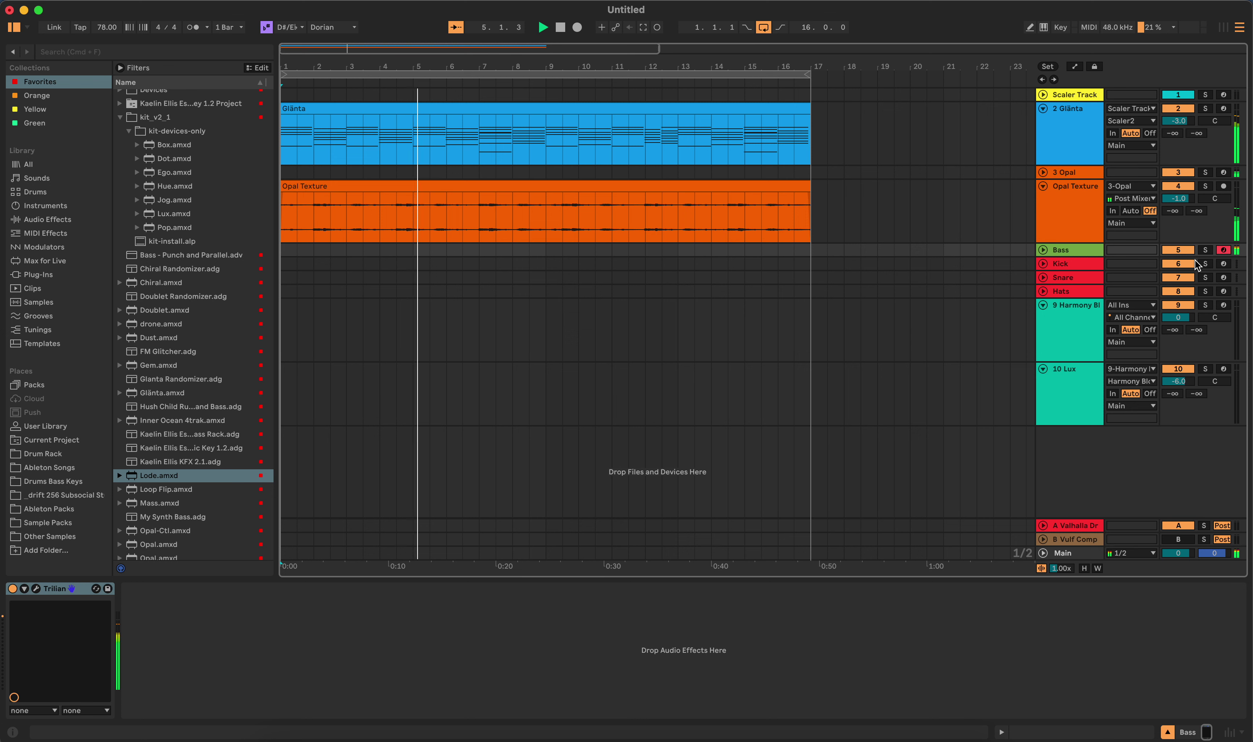
{"action": "left_click", "coordinate": [560, 28]}
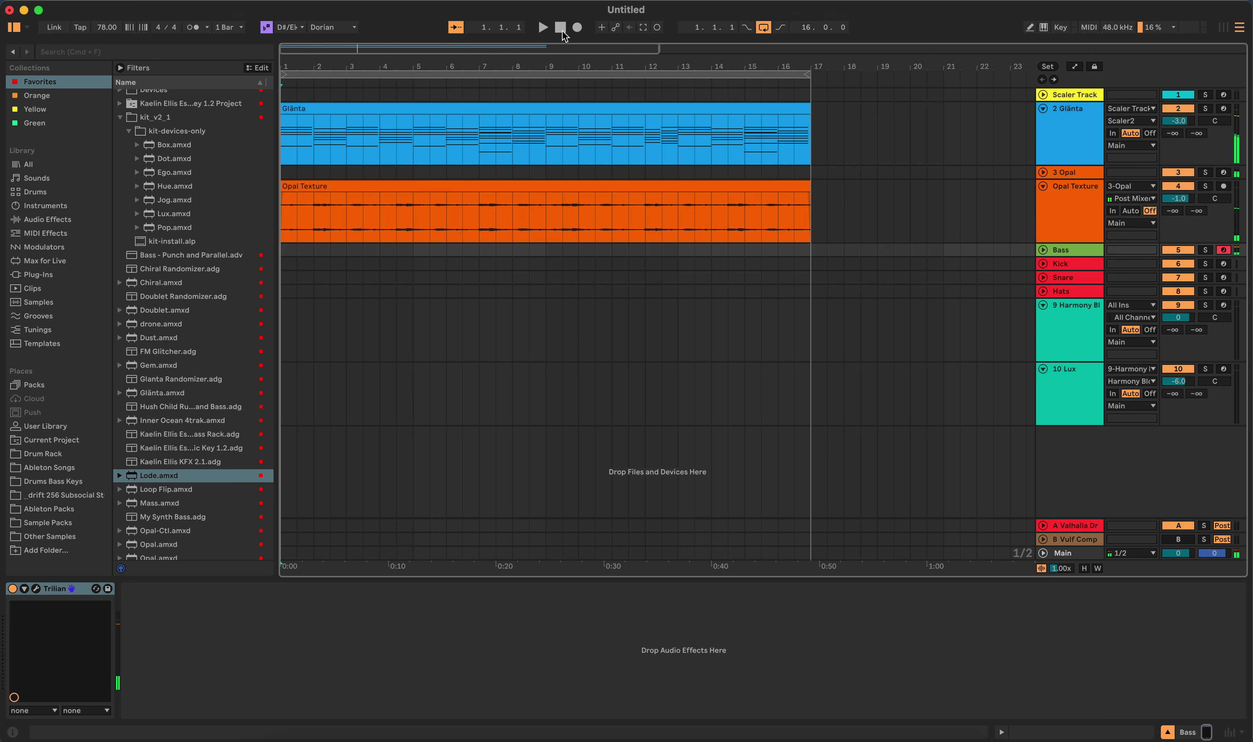